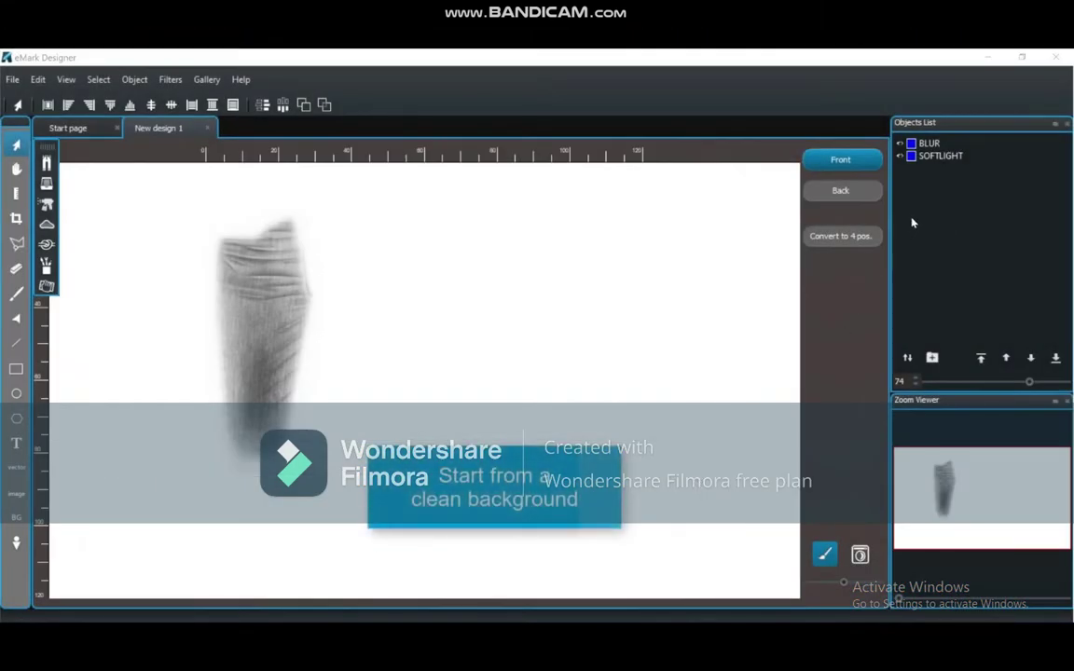
Generate an empty object from the SOFTLIGHT layer and rename the copy BLACK.
click(940, 158)
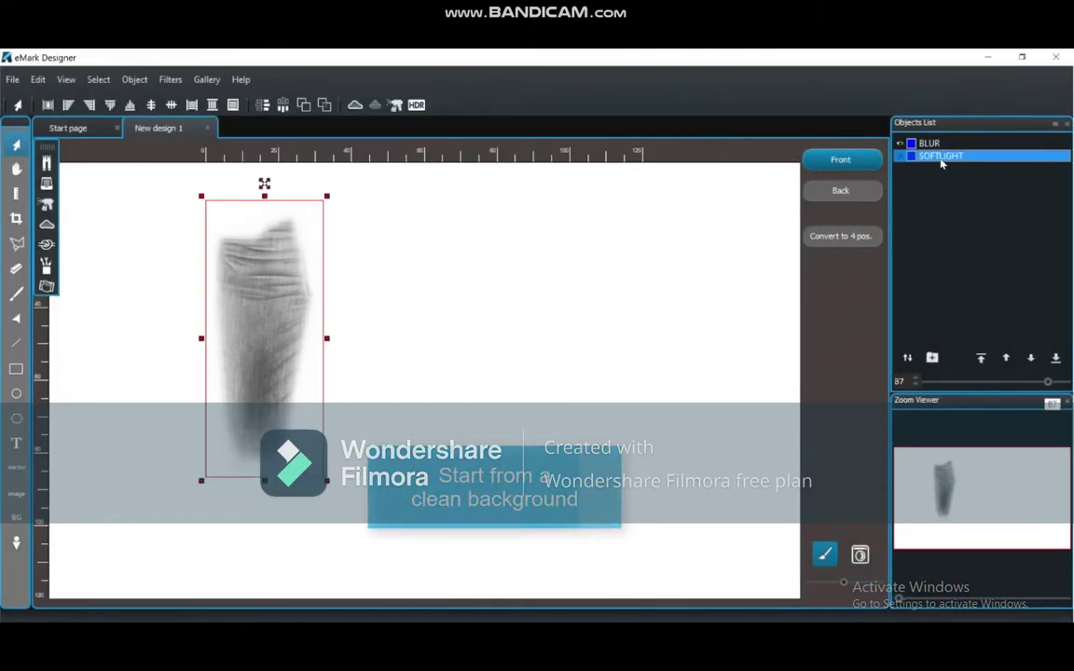
right_click(264, 261)
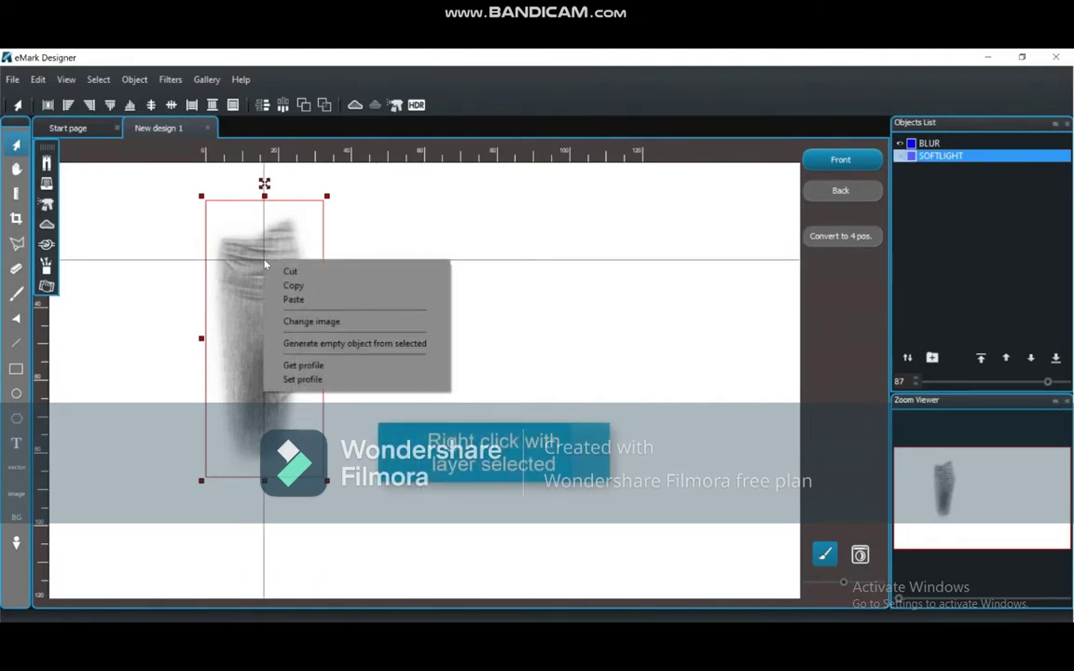
click(322, 345)
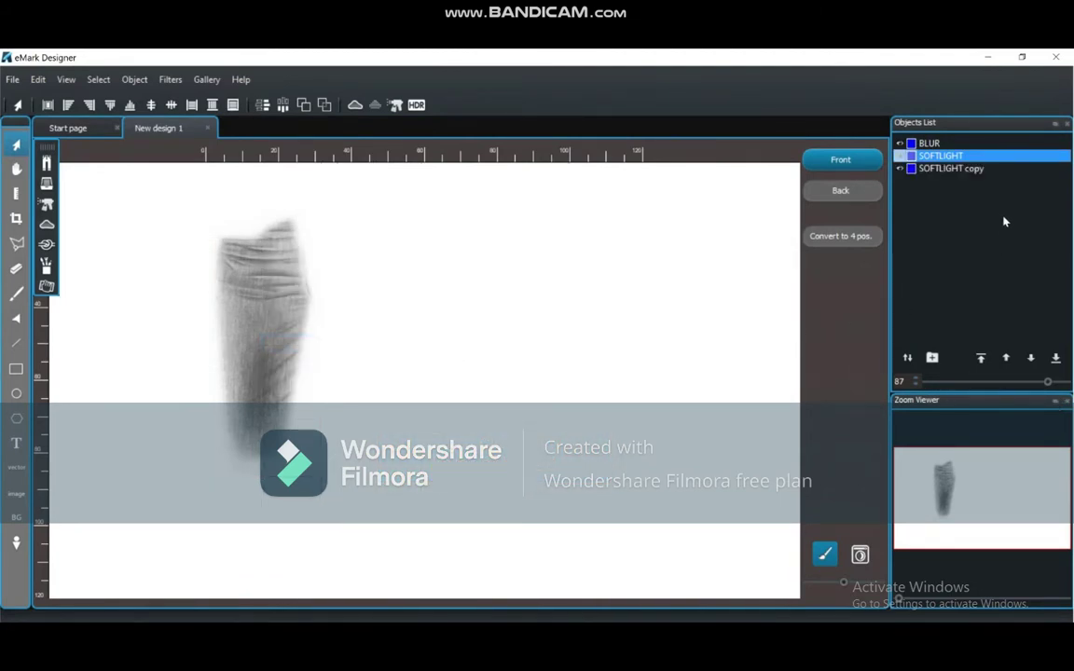
double_click(969, 170)
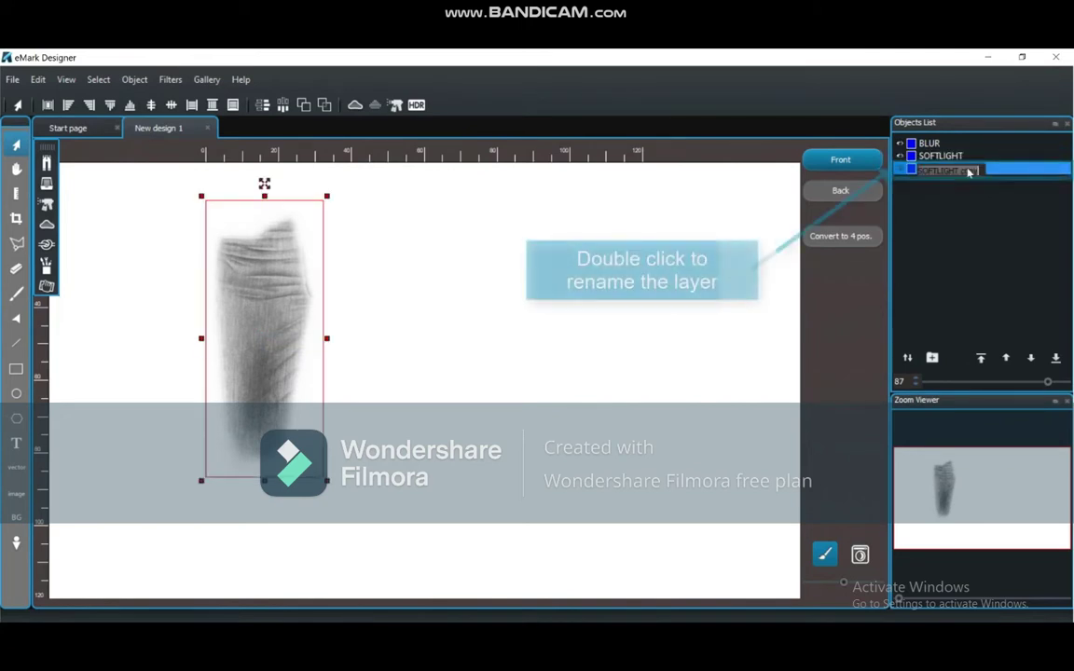
text(BLACK)
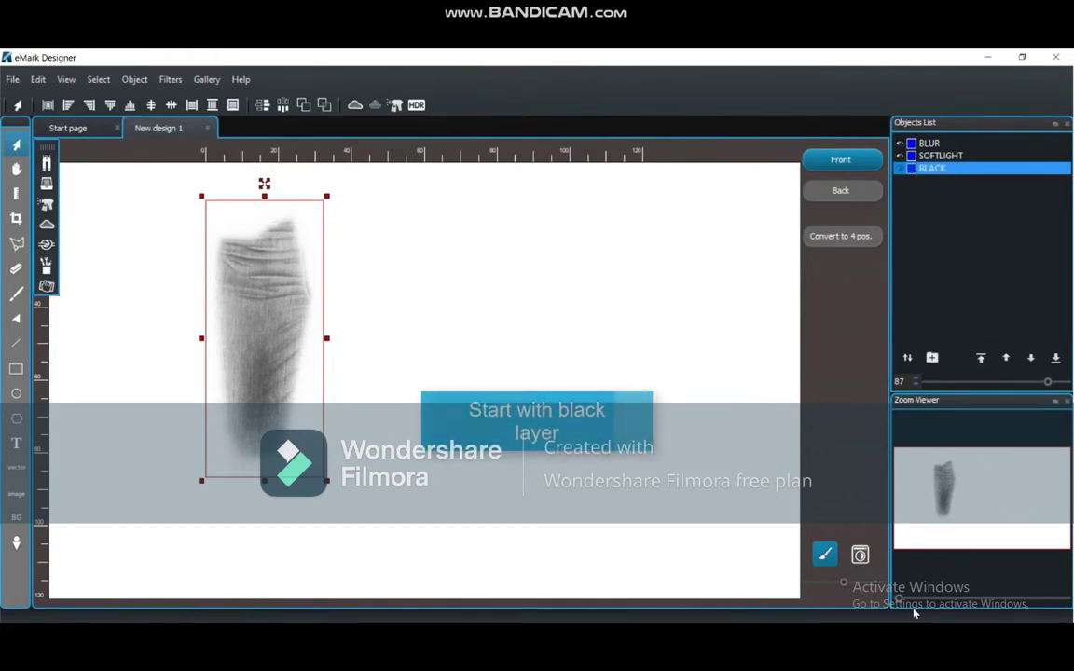
Zoom and pan the Zoom Viewer to frame the whole jeans leg image.
drag(901, 603, 903, 605)
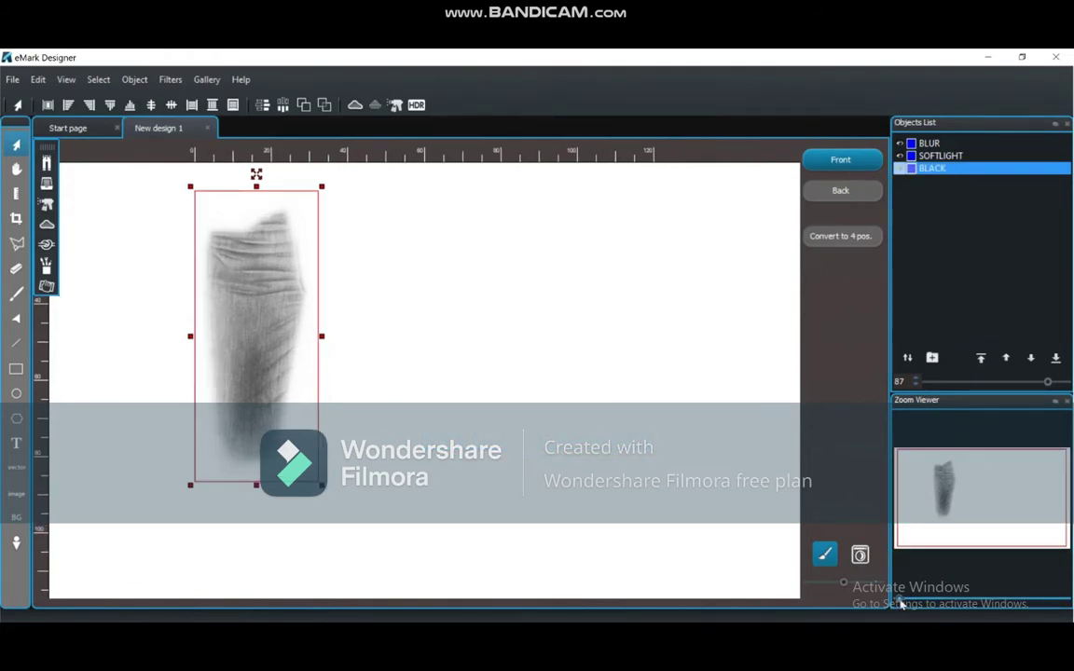
scroll(946, 483, up, 5)
scroll(946, 483, down, 3)
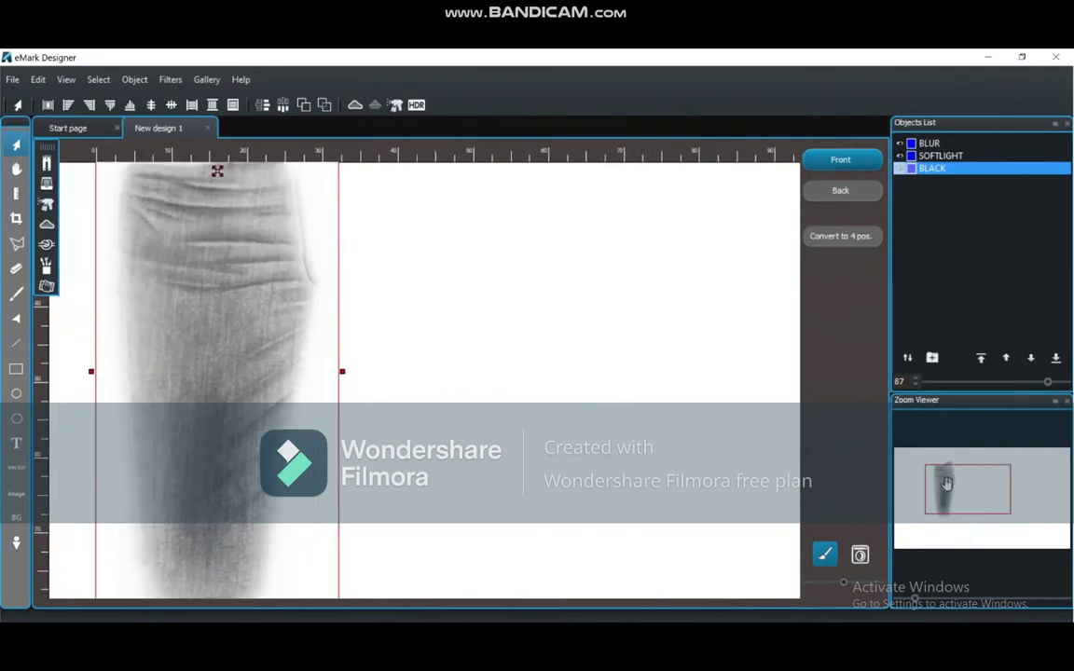
drag(946, 483, 937, 480)
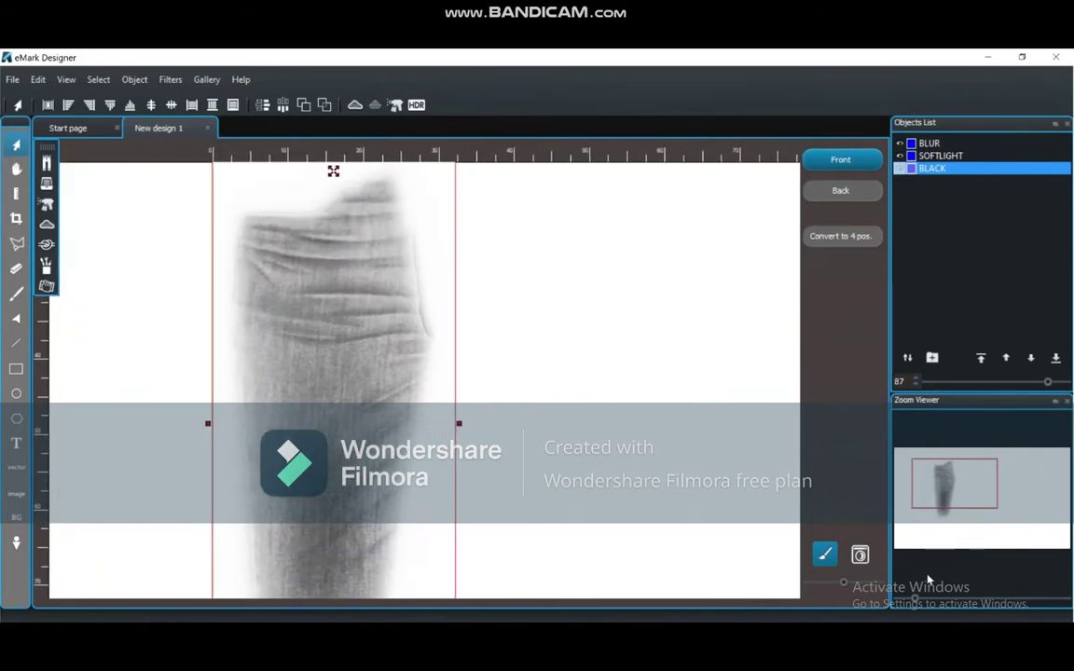
drag(916, 604, 885, 604)
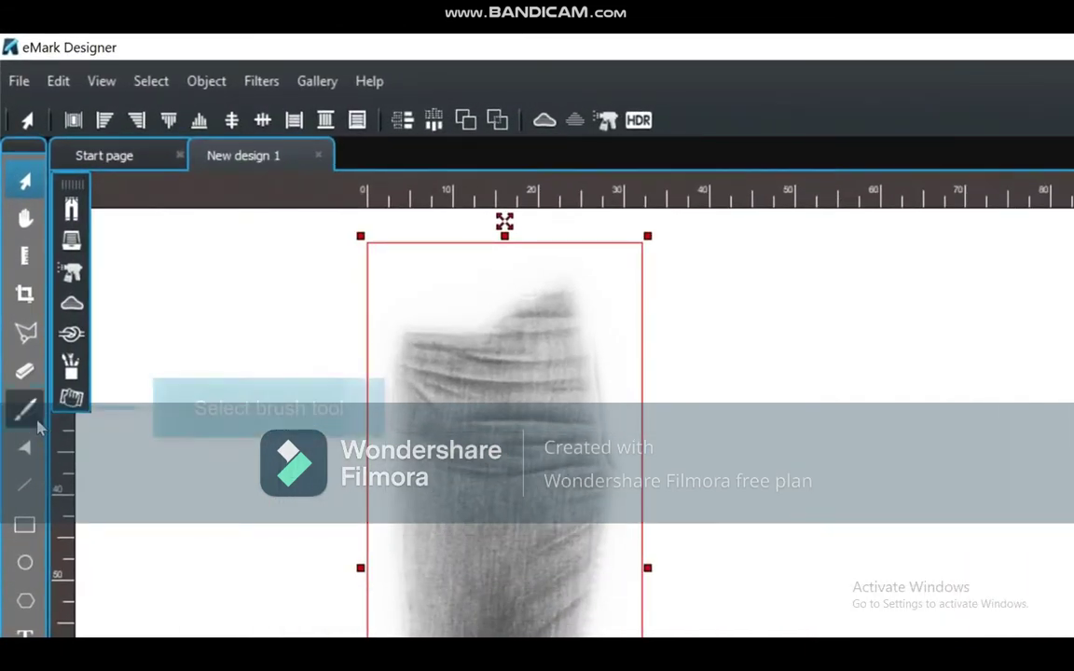
Set up a black brush: diameter 8, opacity 15%, hardness 10%, flow 15%.
click(27, 413)
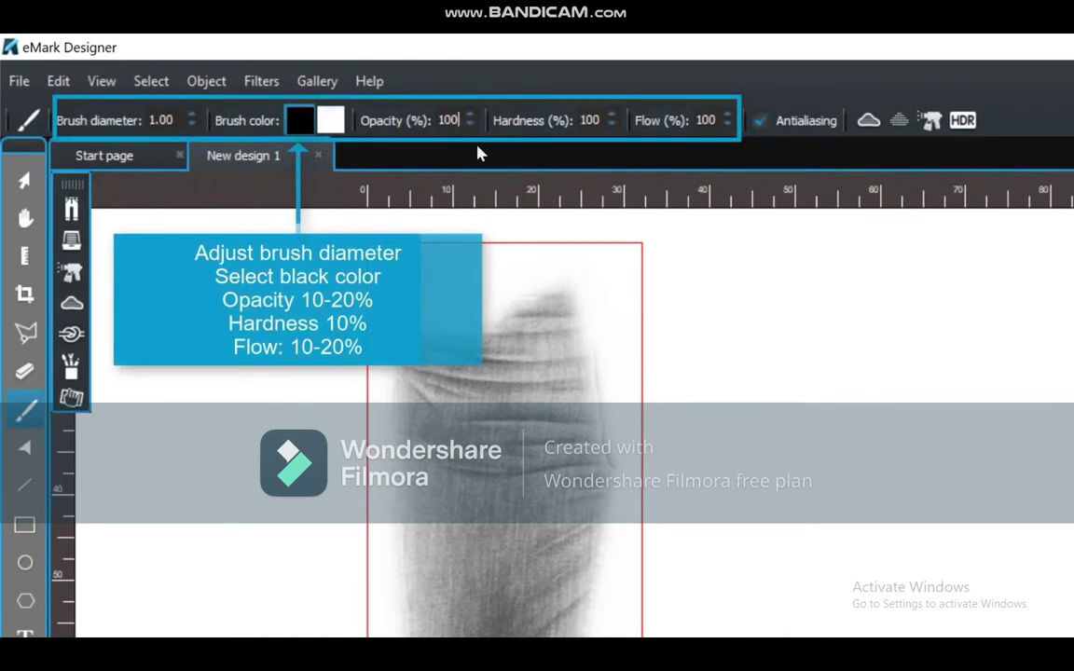
text(5)
click(715, 120)
key(BackSpace)
text(5)
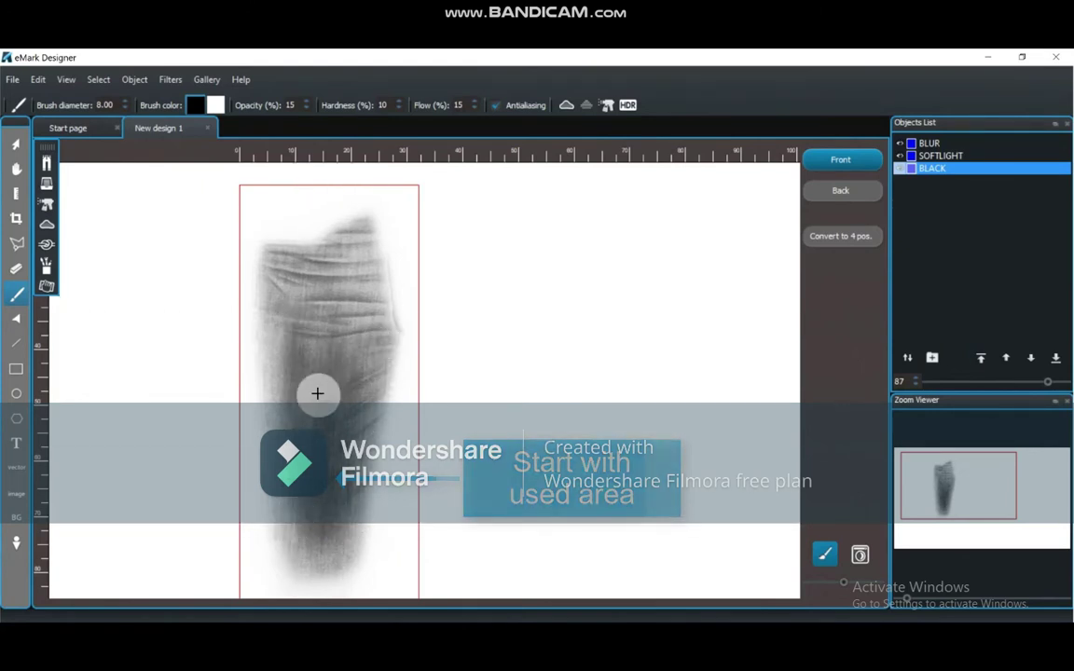
Zoom into the upper leg and change the brush diameter to 1.00.
drag(906, 602, 944, 604)
drag(952, 494, 952, 480)
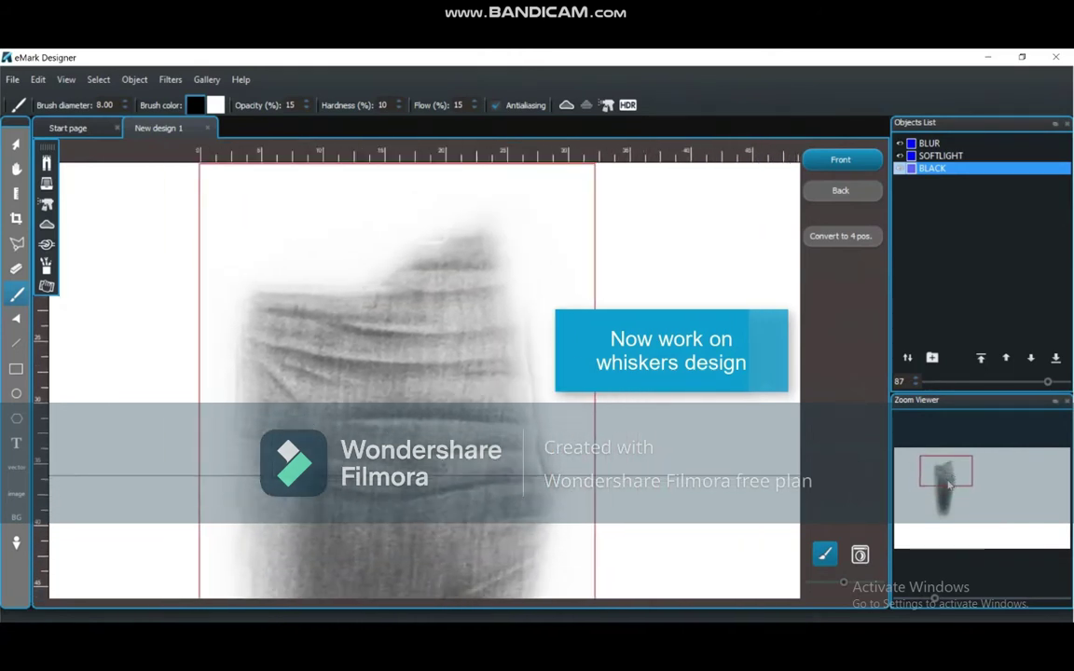
double_click(104, 104)
text(2)
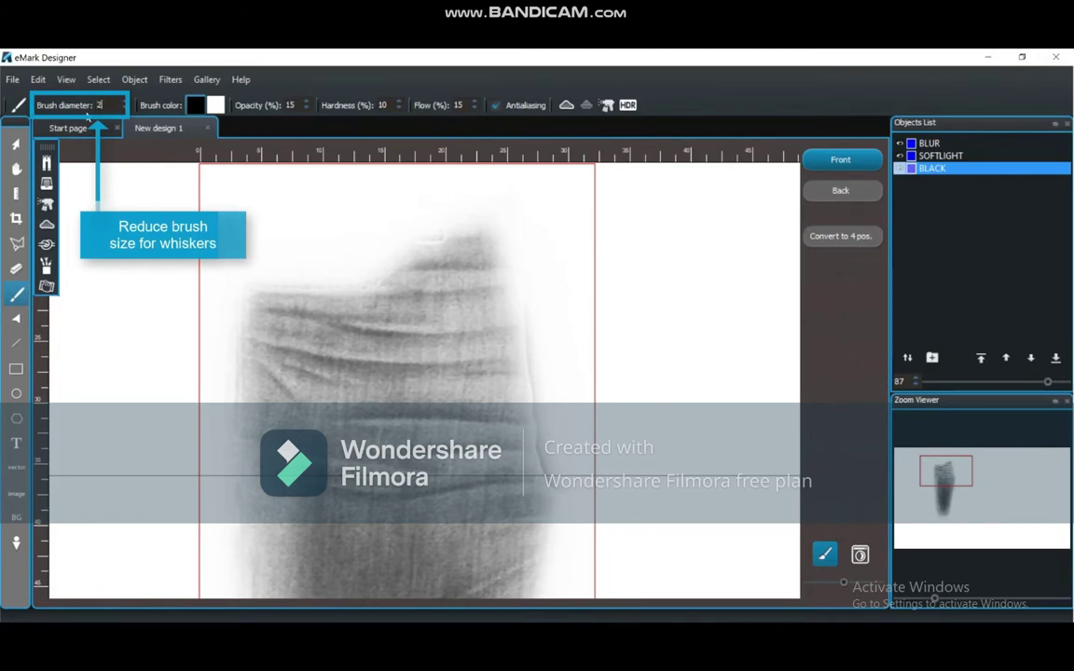
text(1)
key(Return)
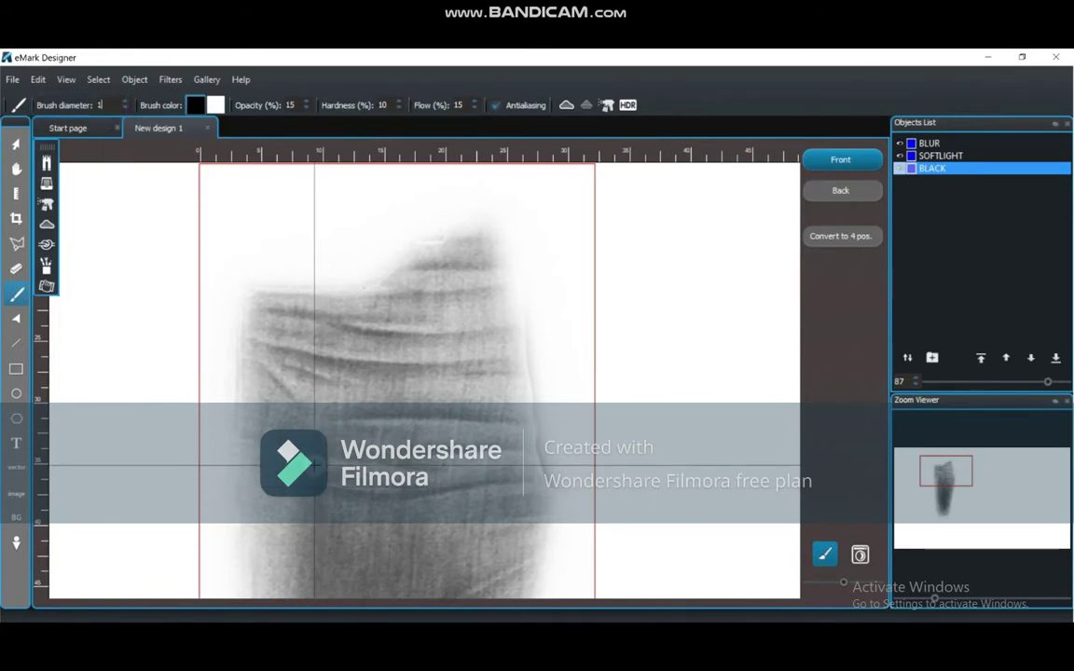
key(Return)
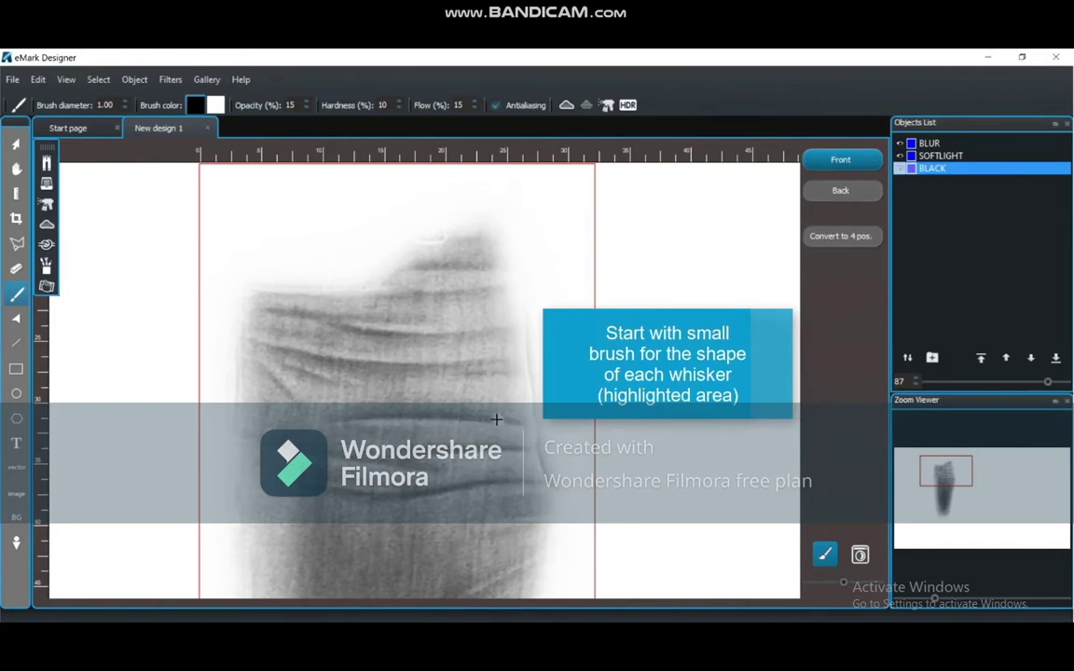
Paint thin dark whisker strokes across the upper jeans leg on the BLACK layer.
drag(280, 361, 338, 384)
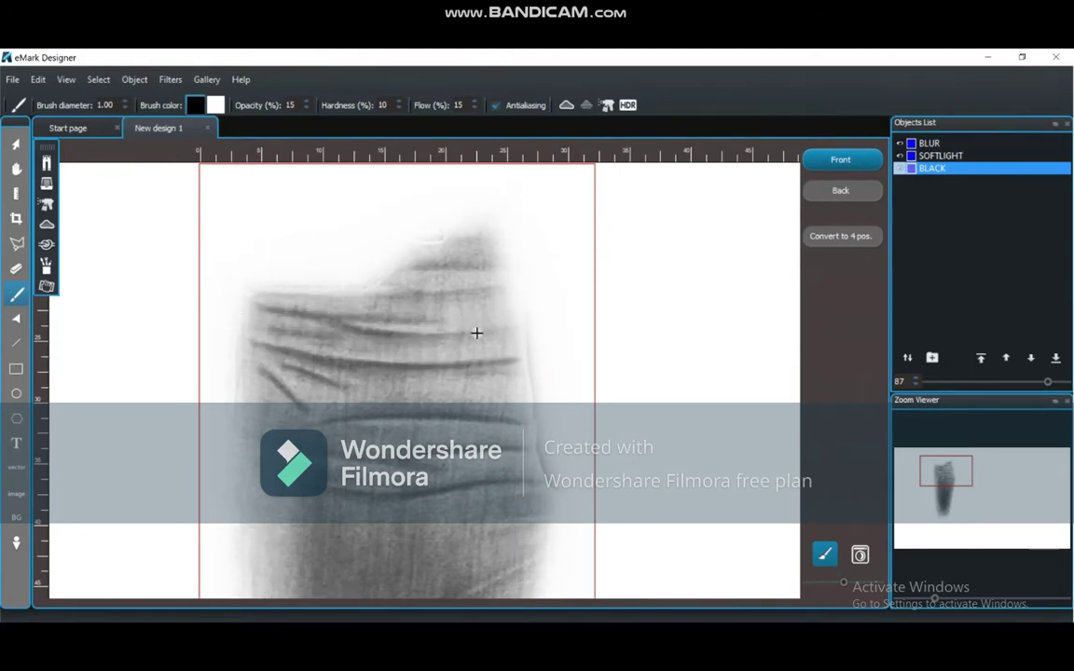
drag(290, 294, 465, 289)
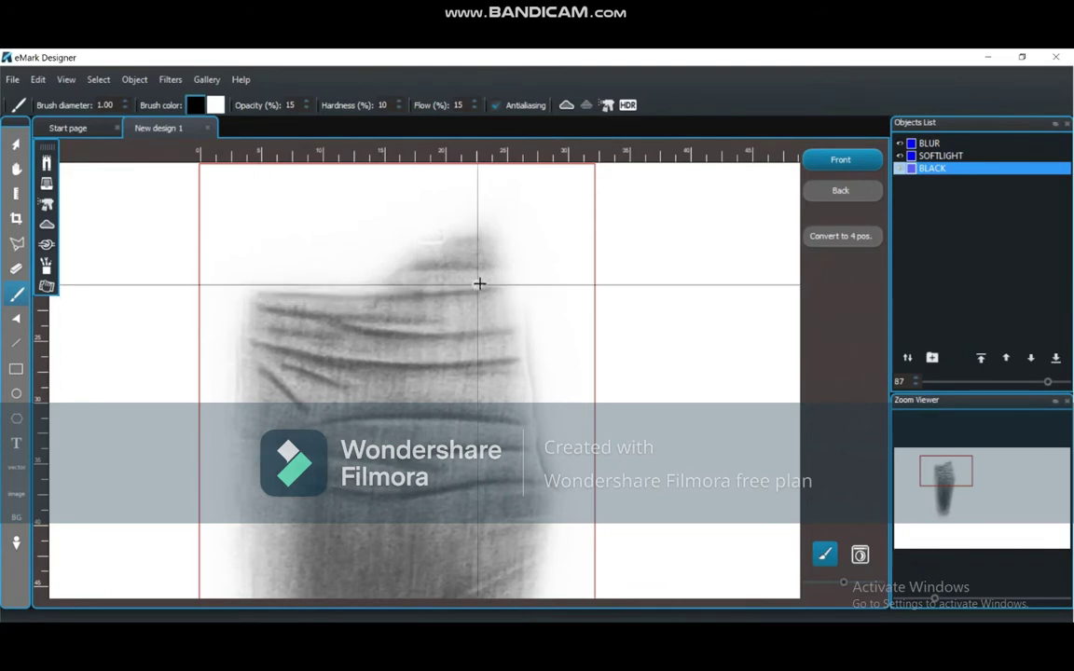
drag(398, 266, 493, 271)
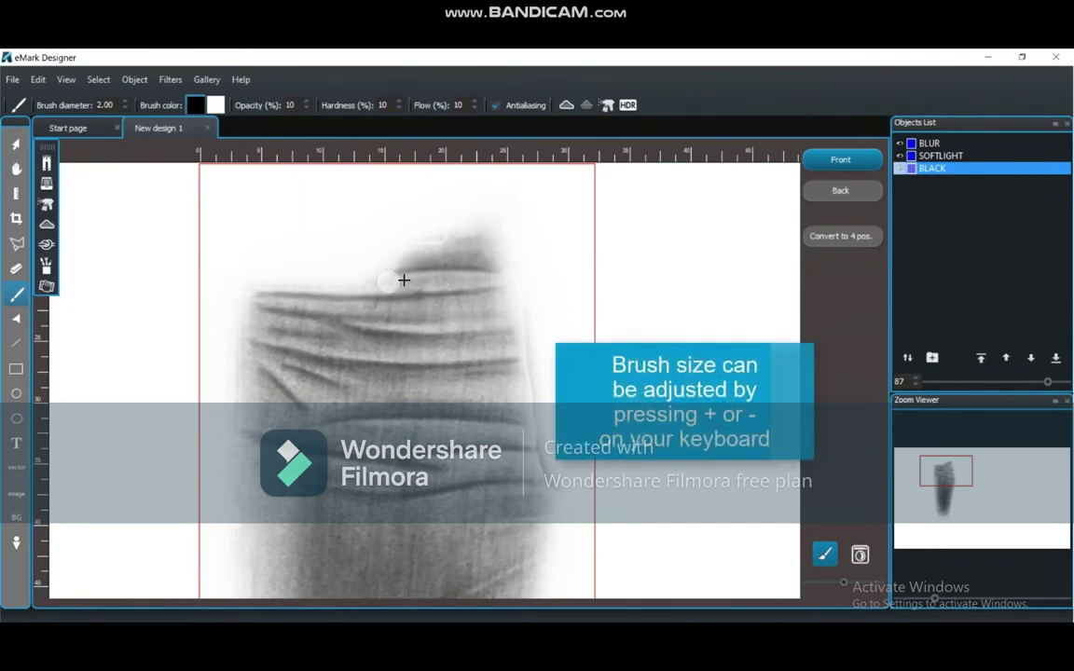
drag(403, 280, 517, 270)
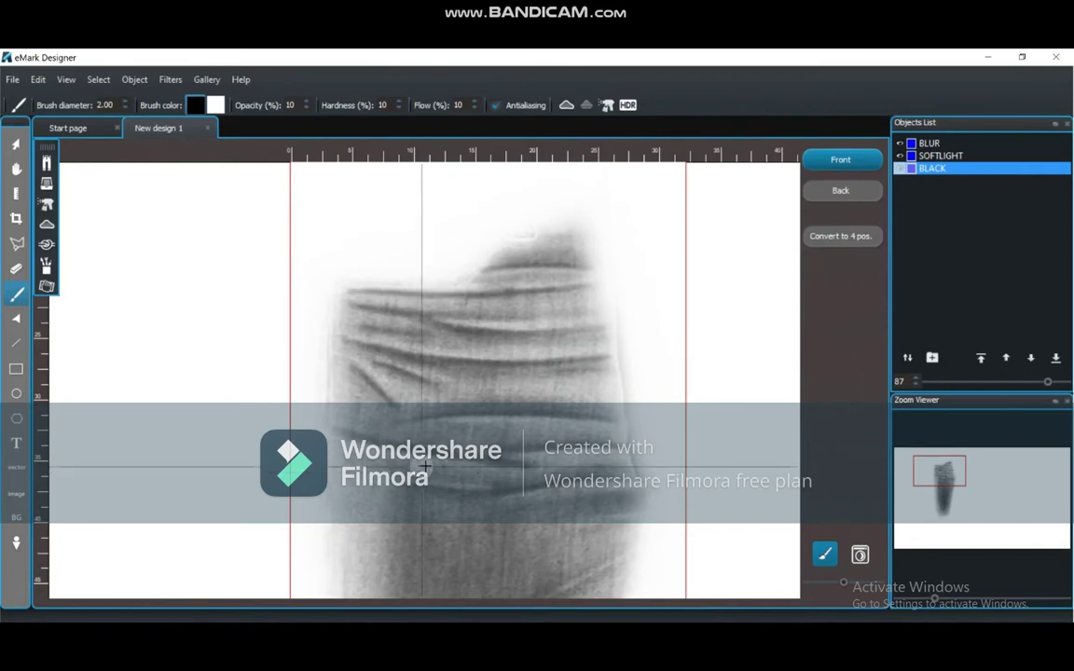
scroll(466, 466, down, 5)
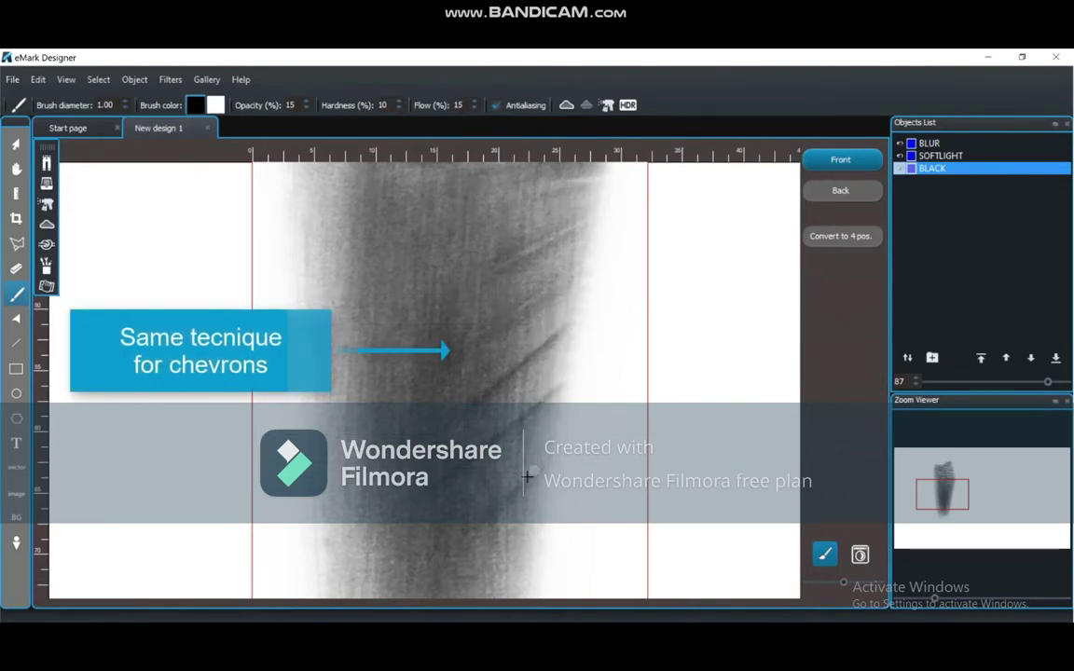
Paint faint diagonal chevron strokes down the leg and shade its left edge.
scroll(549, 458, up, 2)
scroll(554, 370, up, 2)
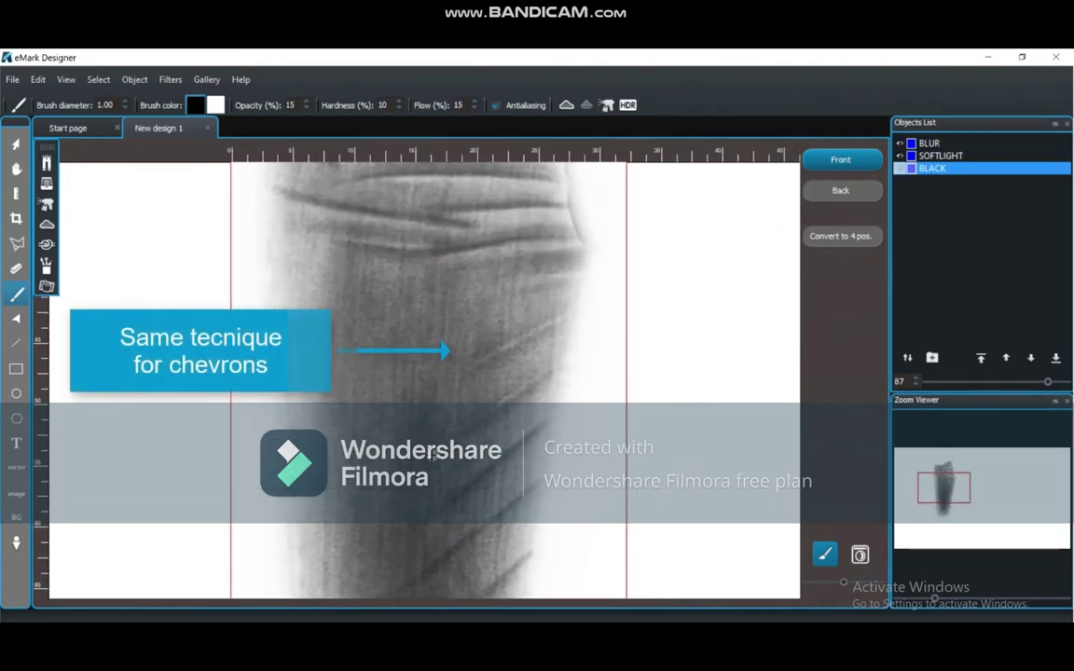
drag(501, 390, 567, 319)
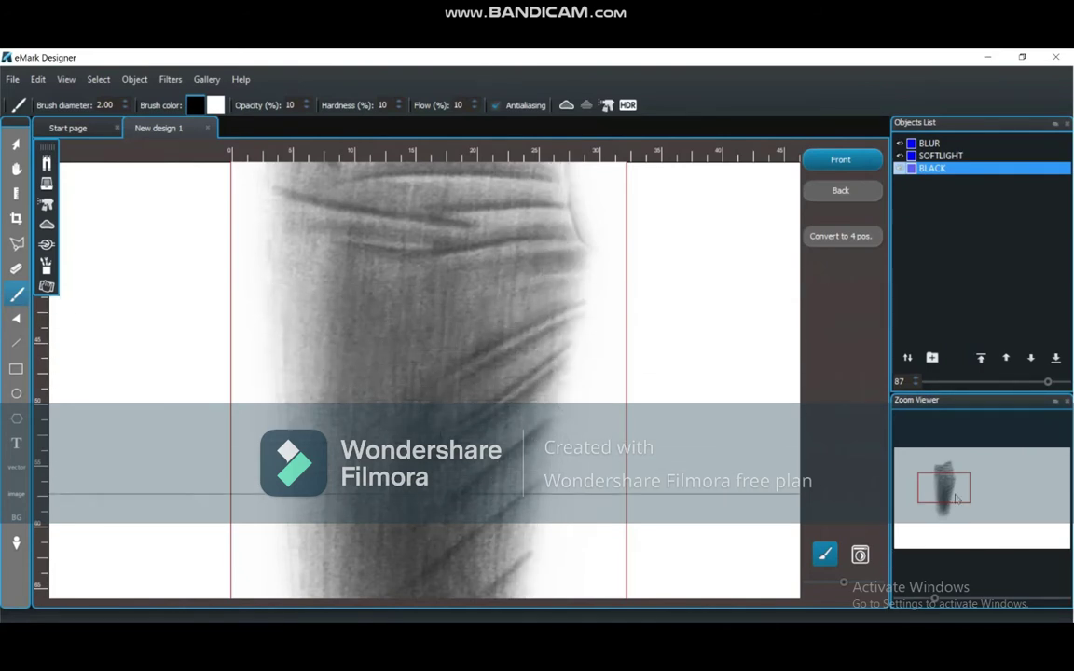
drag(955, 499, 959, 506)
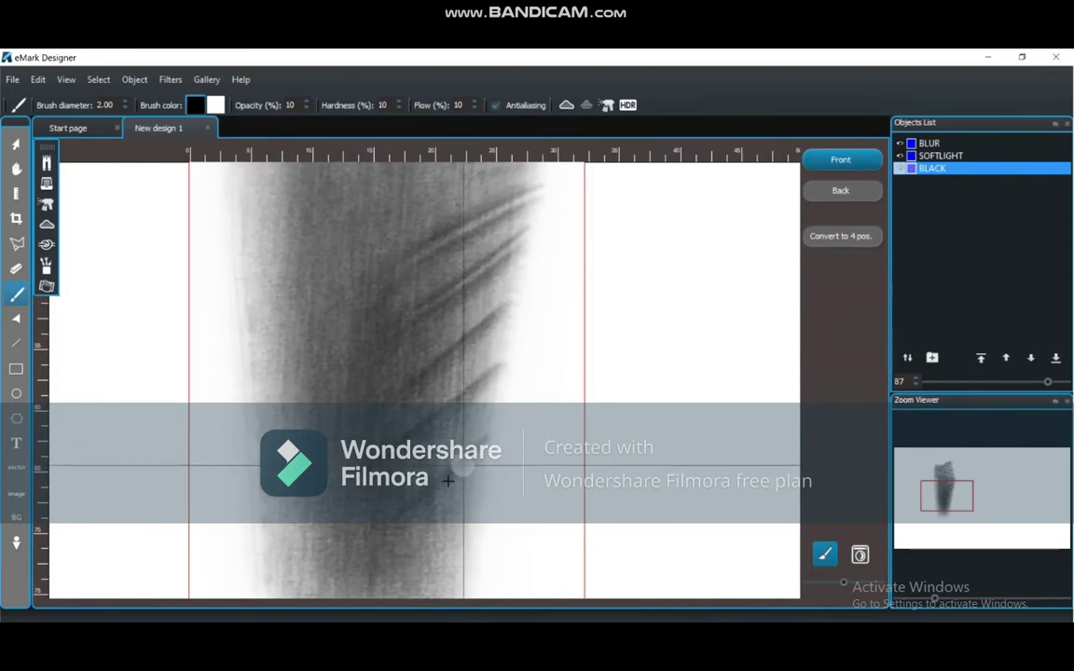
scroll(443, 386, down, 3)
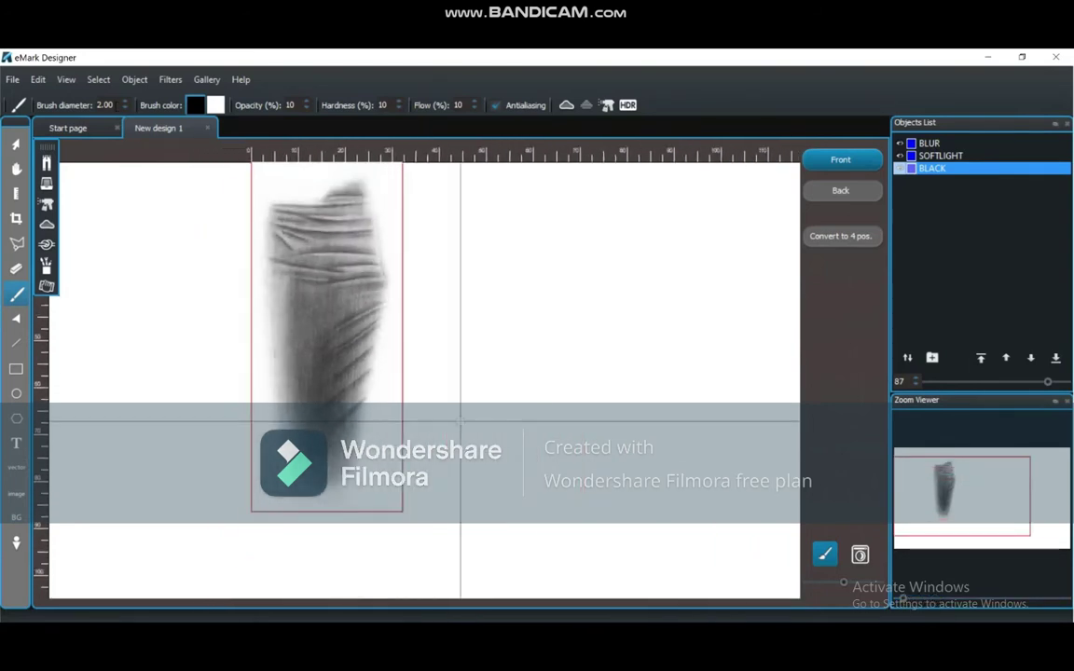
drag(293, 294, 286, 319)
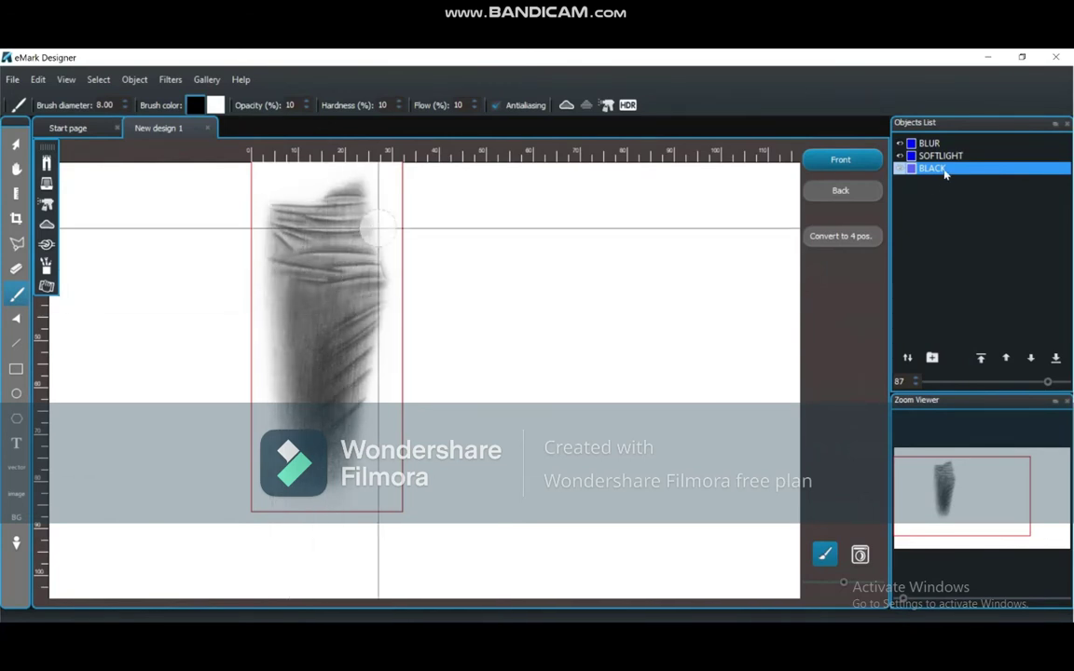
Generate a new layer from the BLACK artwork and name it WHITE.
click(16, 147)
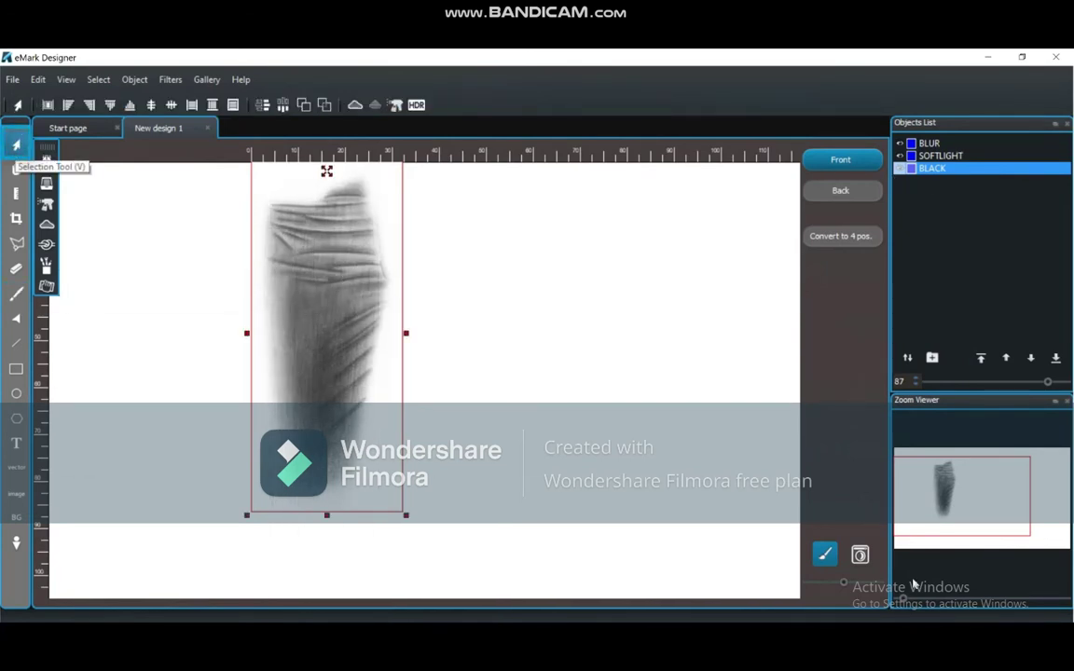
scroll(913, 585, down, 1)
scroll(914, 585, down, 1)
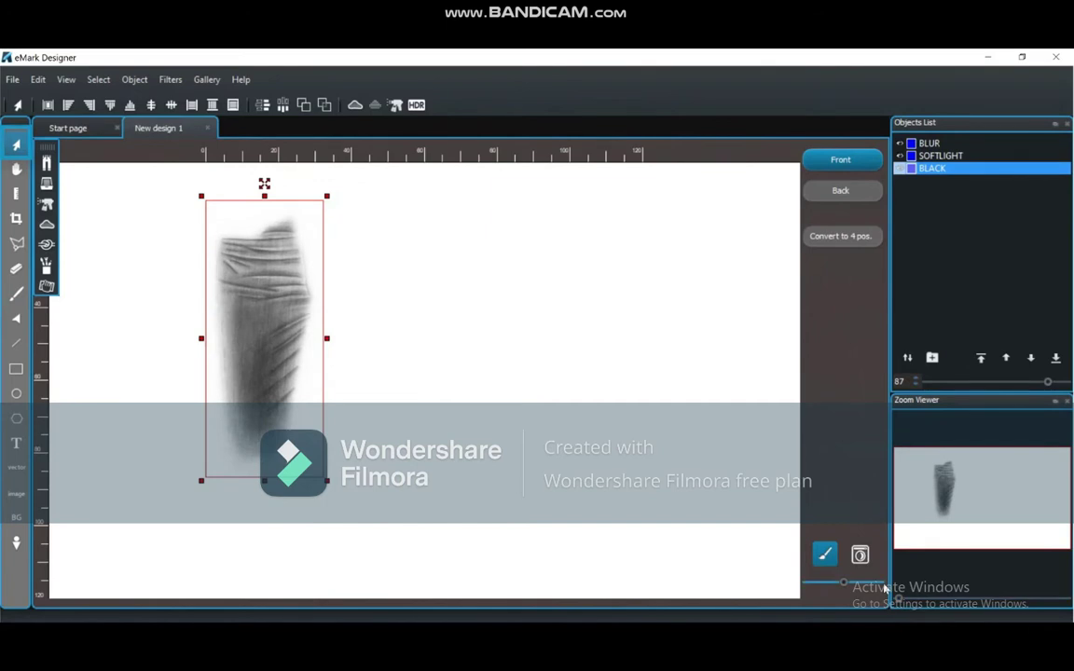
right_click(271, 353)
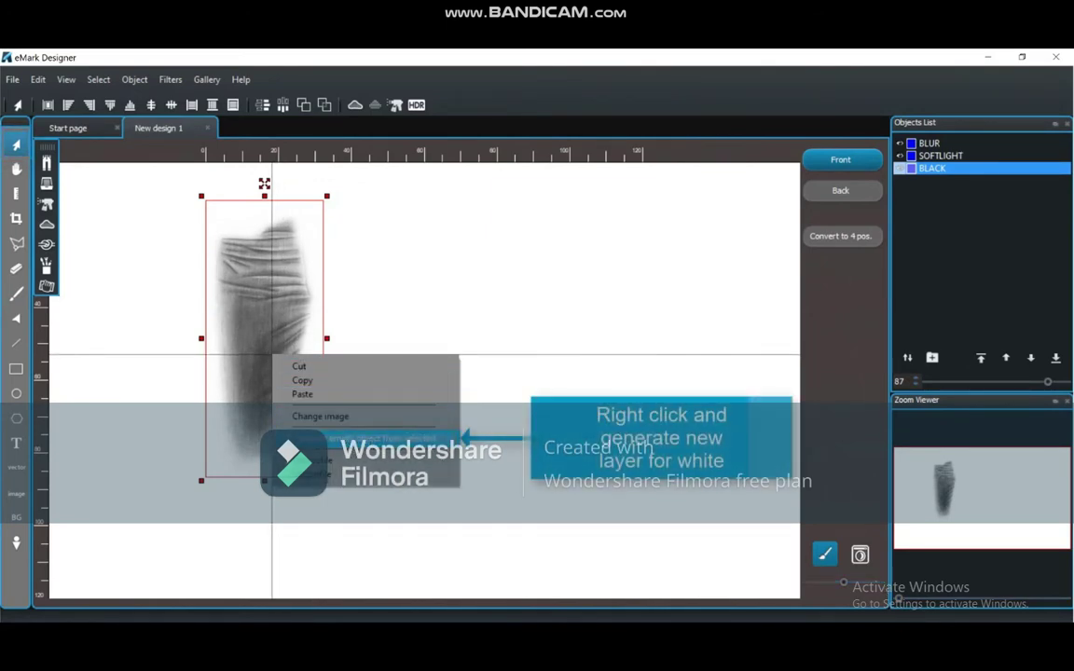
click(373, 438)
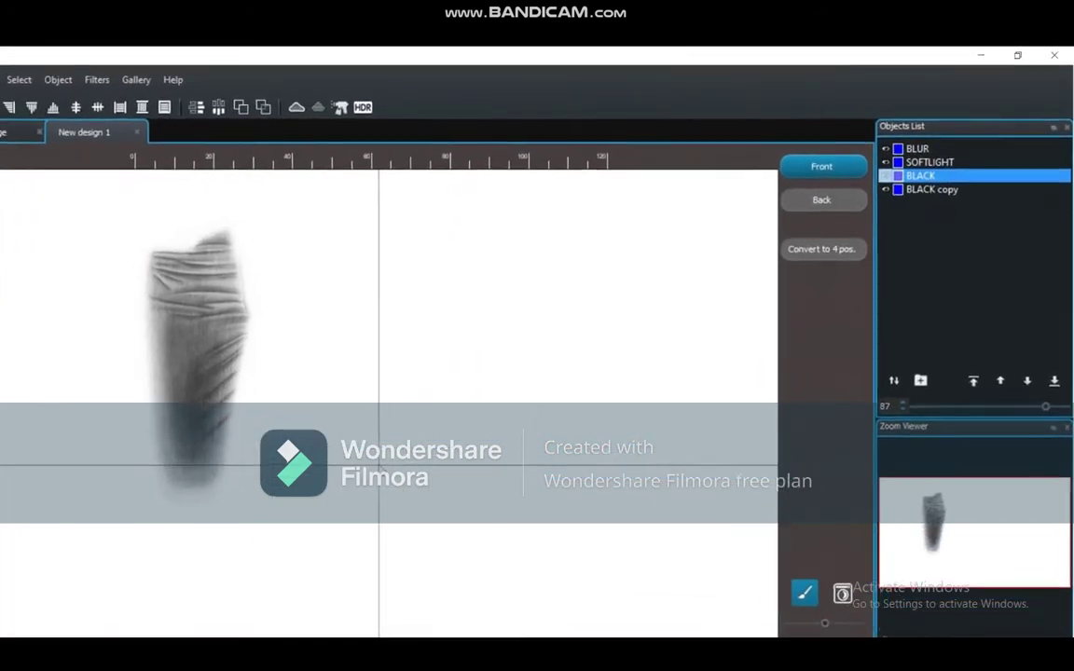
double_click(920, 241)
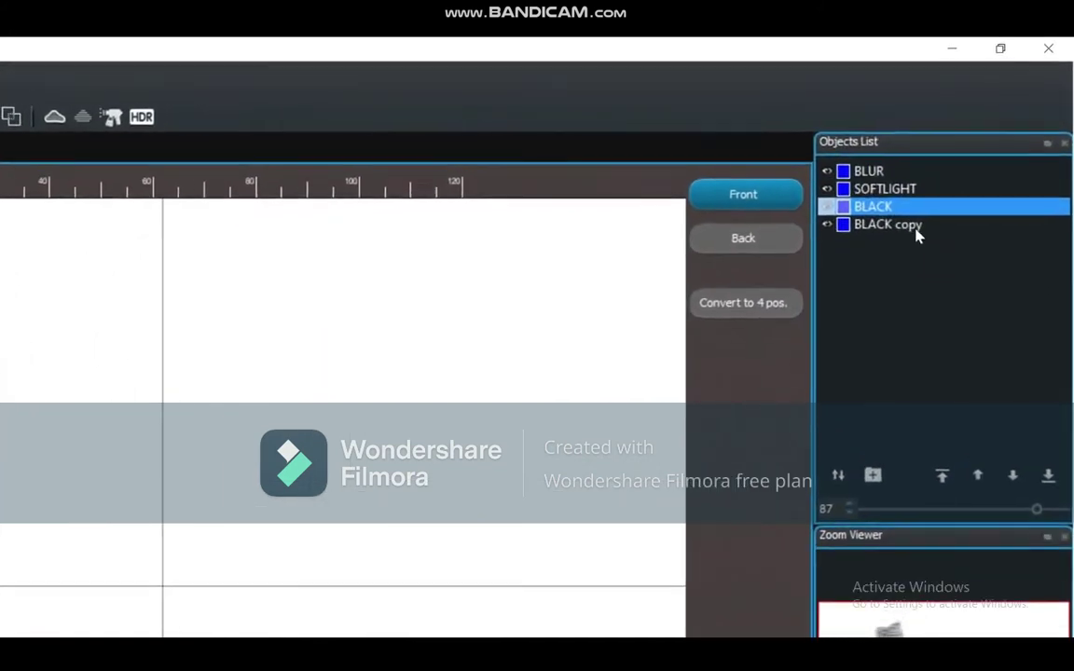
text(WHIT)
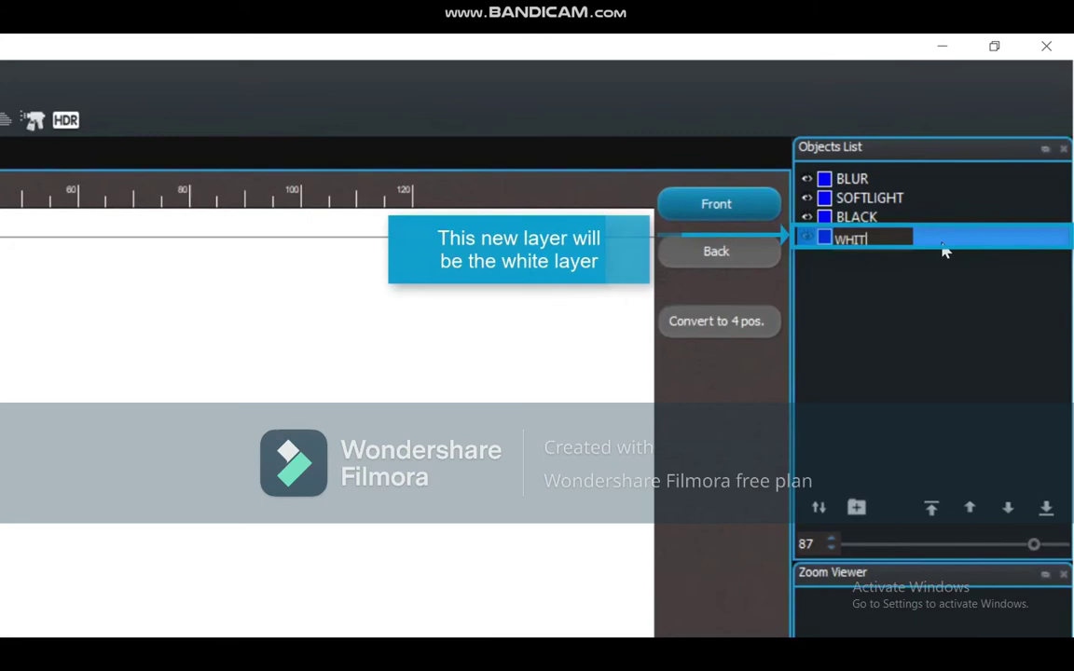
text(E)
key(Return)
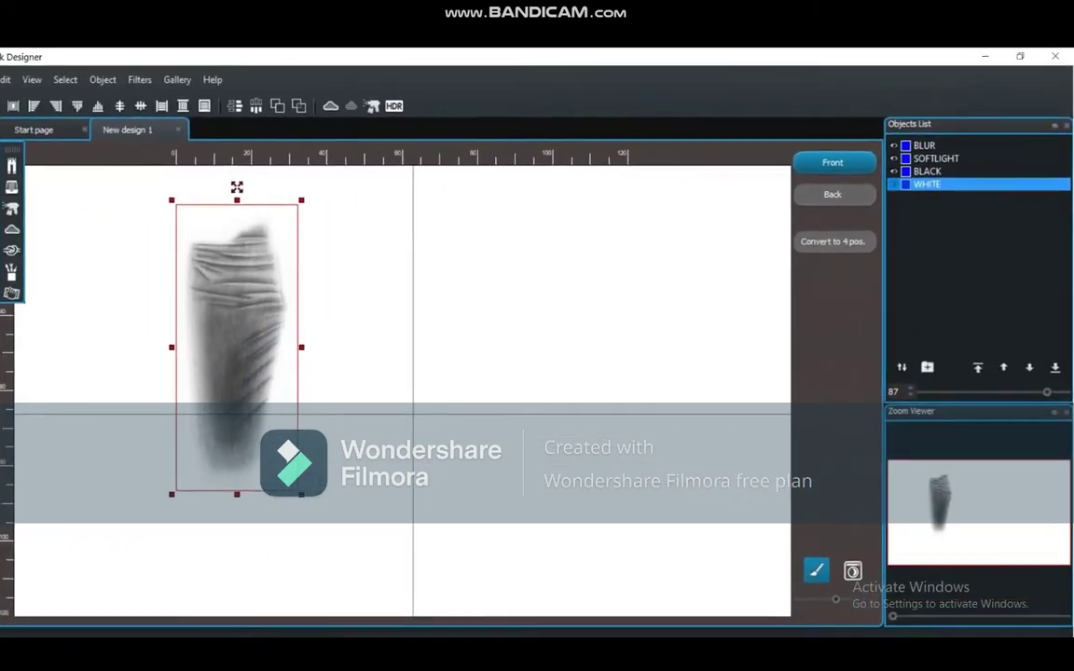
Switch to a white brush with diameter 1 and 15% opacity and flow.
key(b)
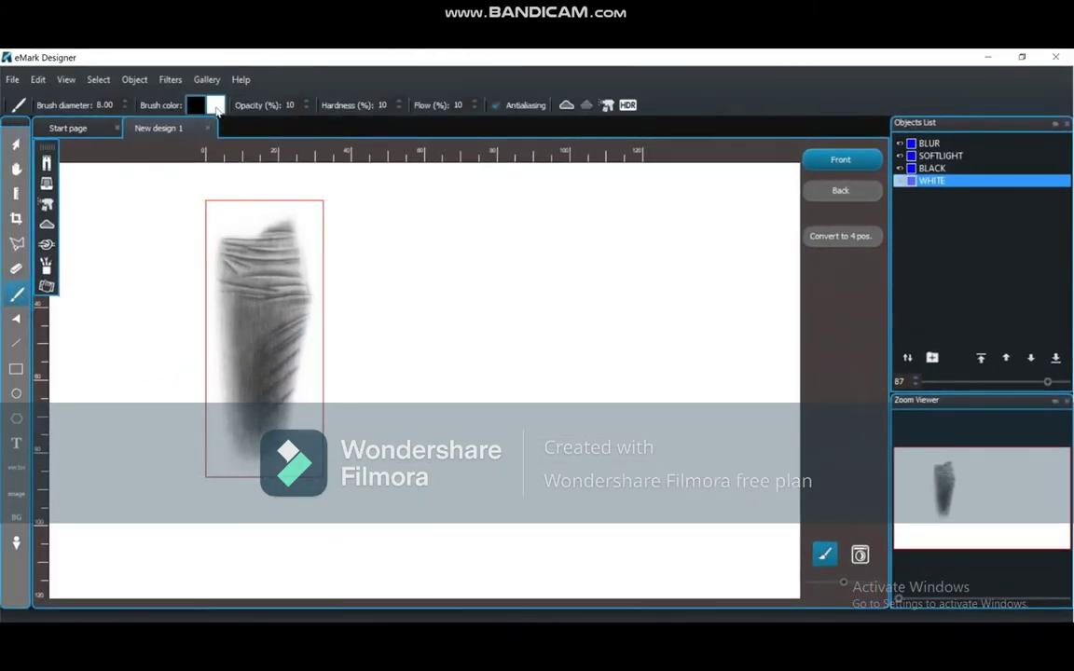
click(215, 105)
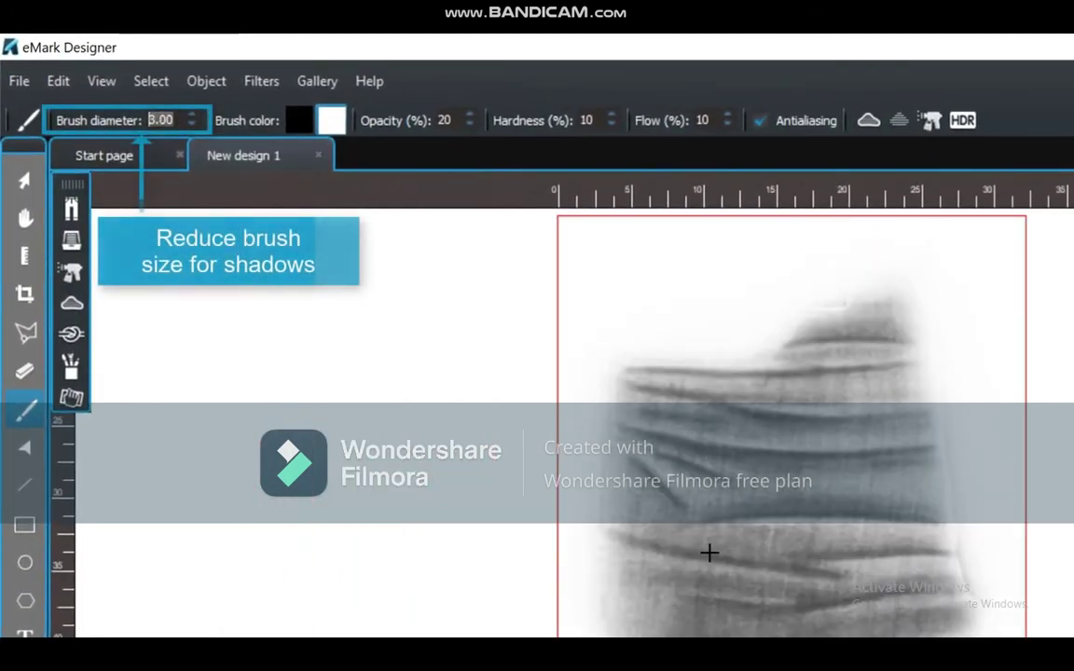
text(1)
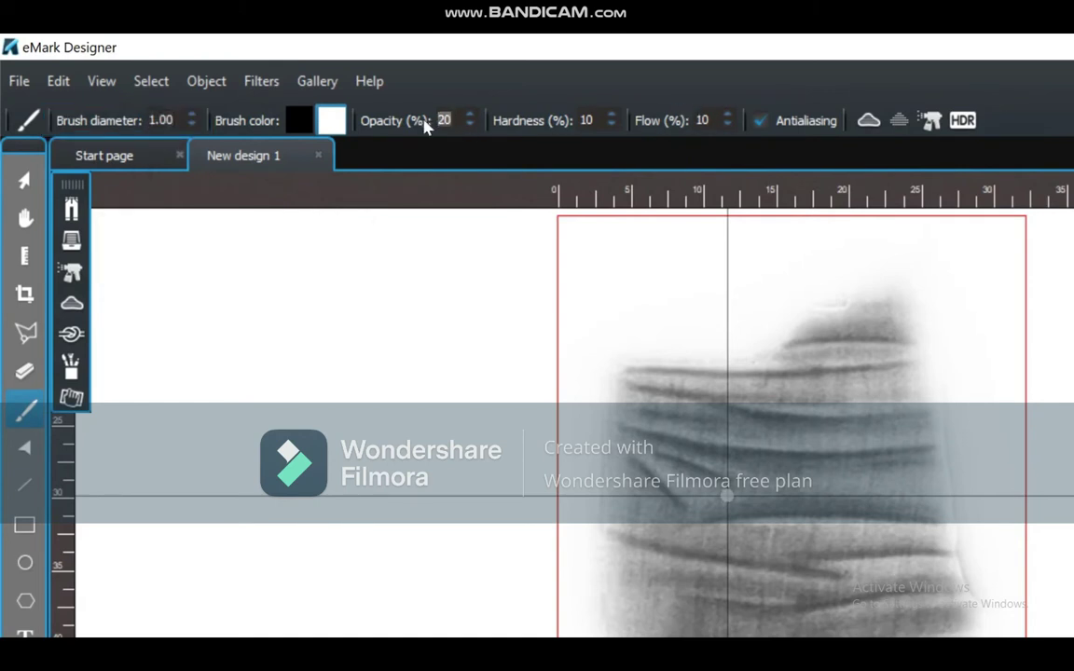
text(15)
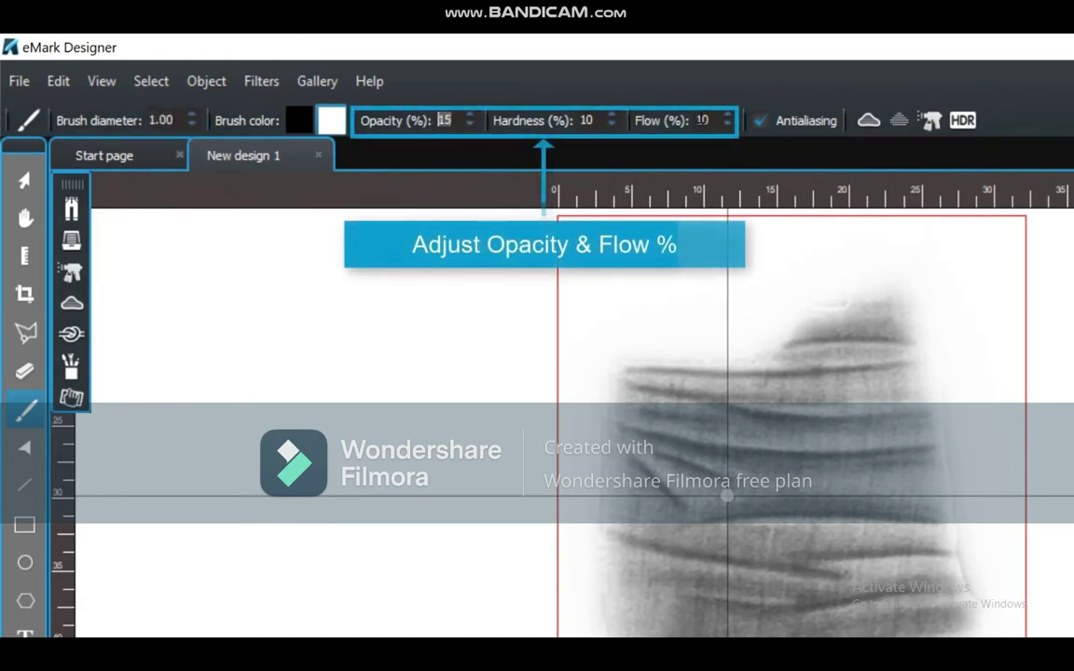
text(15)
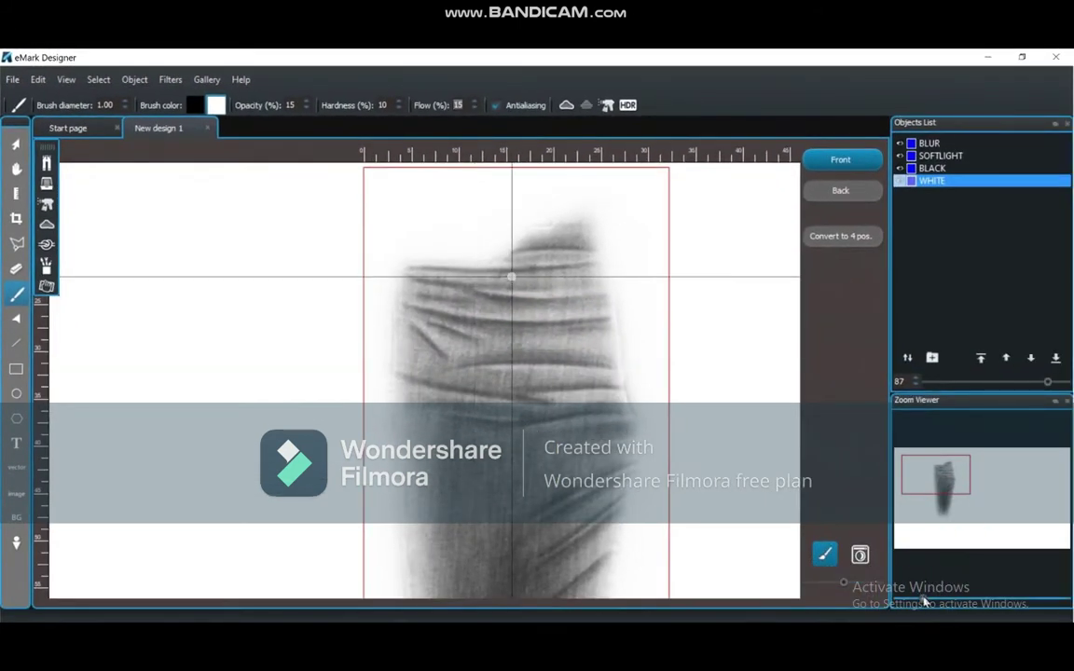
scroll(511, 289, up, 1)
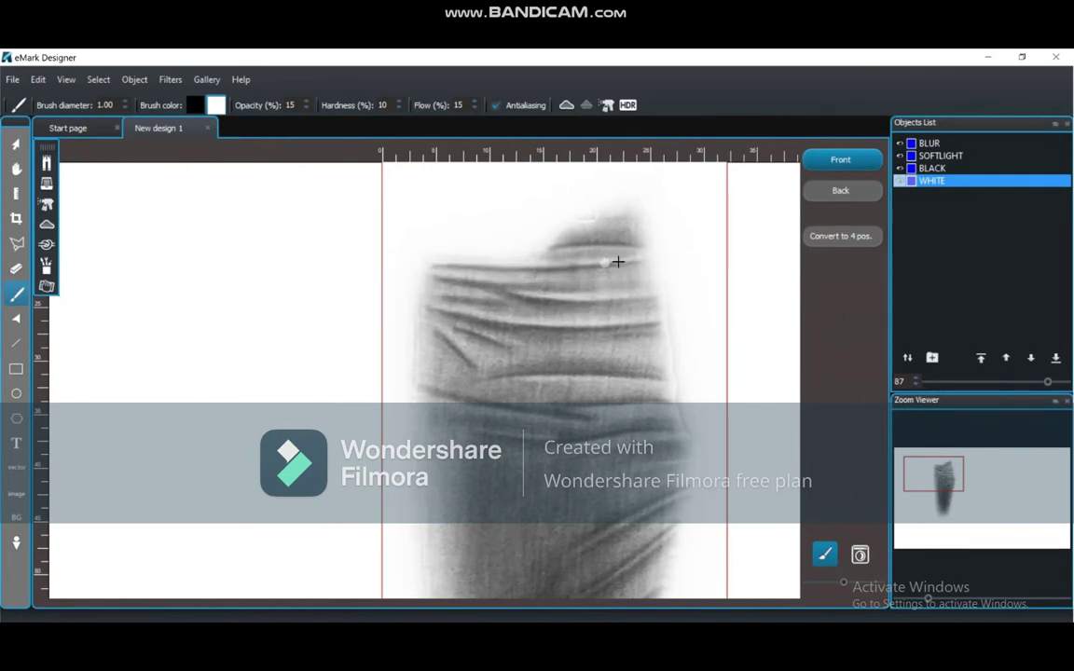
Paint thin white highlights along the whisker creases, panning down the leg.
mouse_move(617, 262)
mouse_down()
mouse_move(593, 240)
mouse_move(556, 254)
mouse_up()
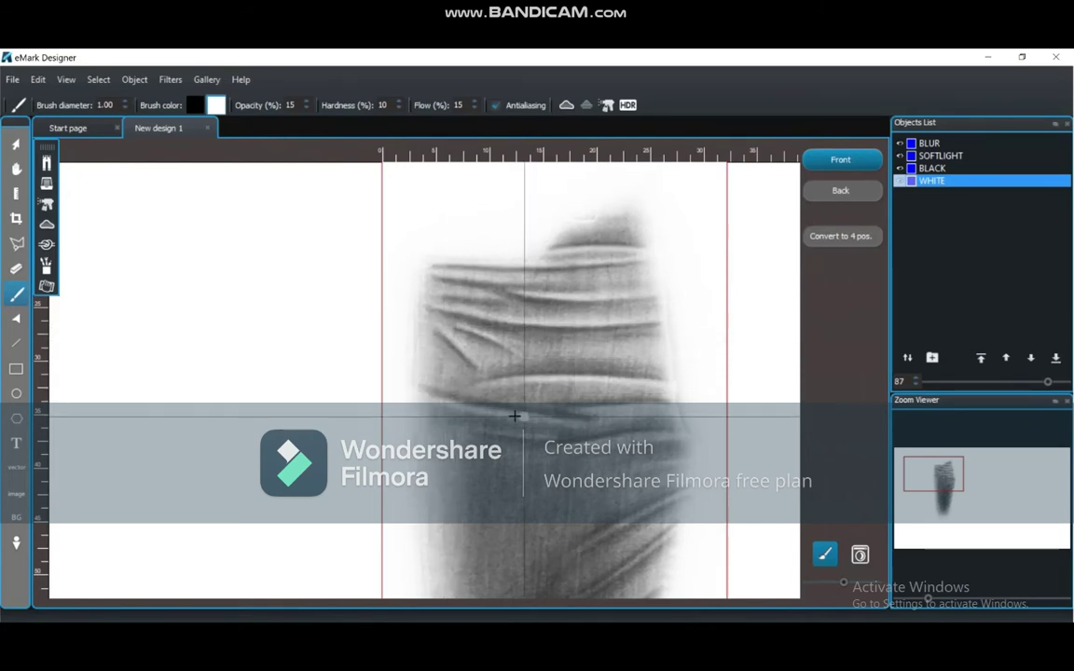
key(h)
drag(588, 387, 532, 388)
click(18, 294)
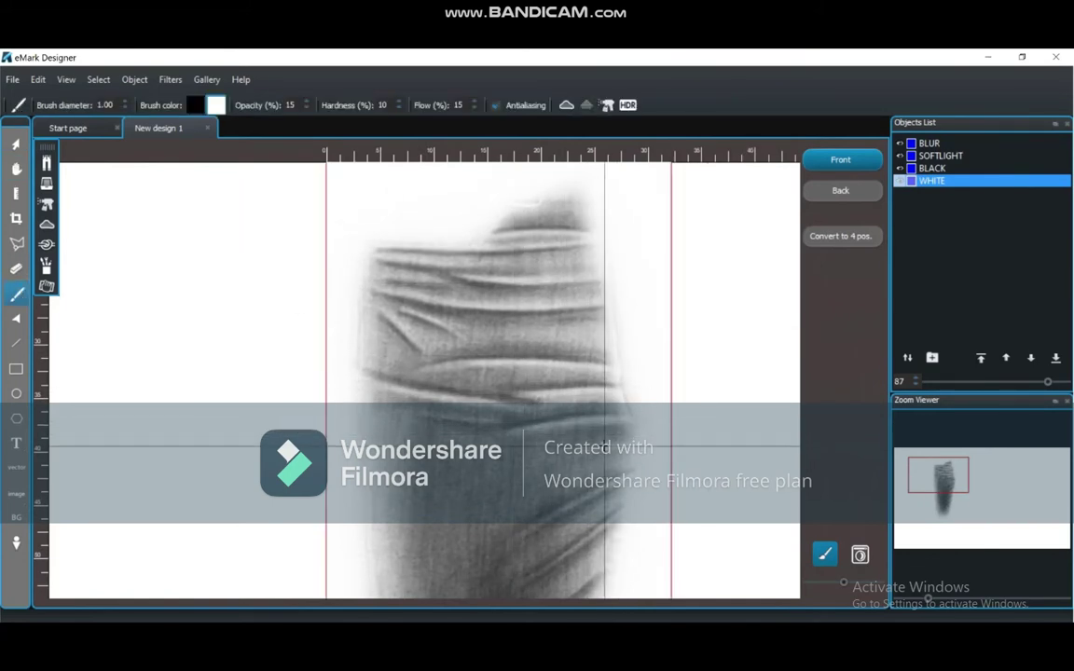
scroll(687, 429, down, 2)
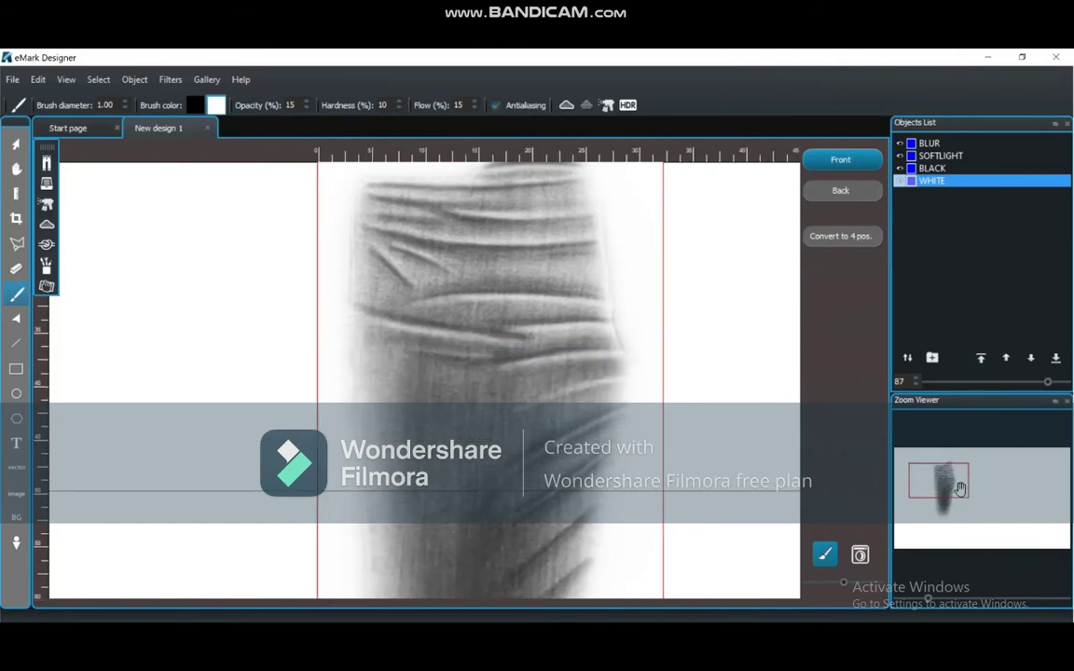
scroll(537, 362, down, 2)
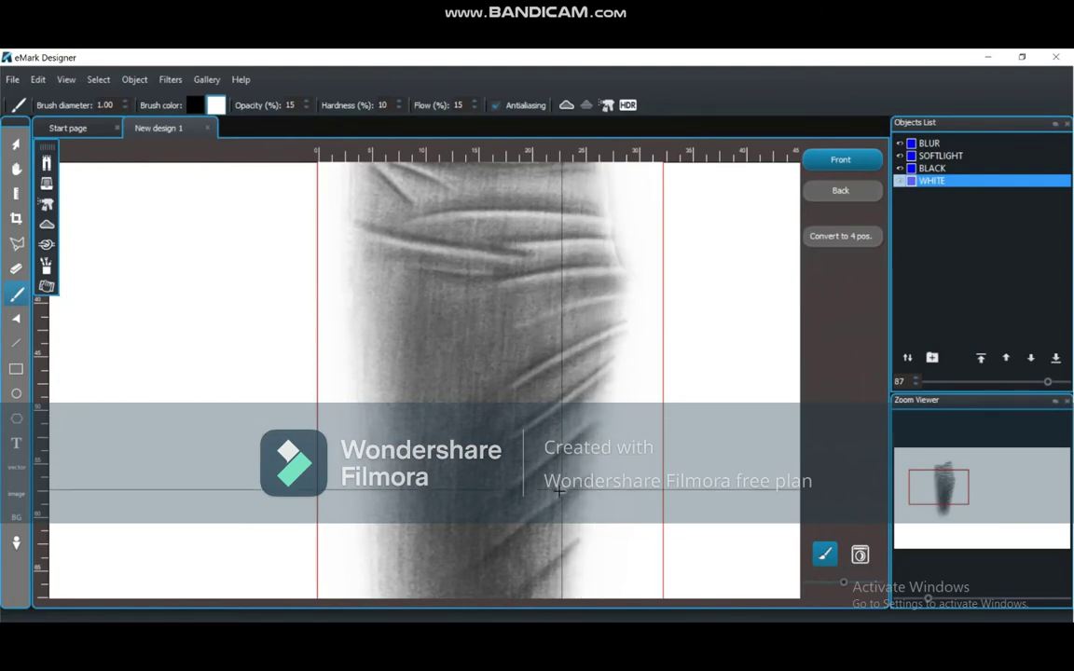
drag(929, 474, 932, 480)
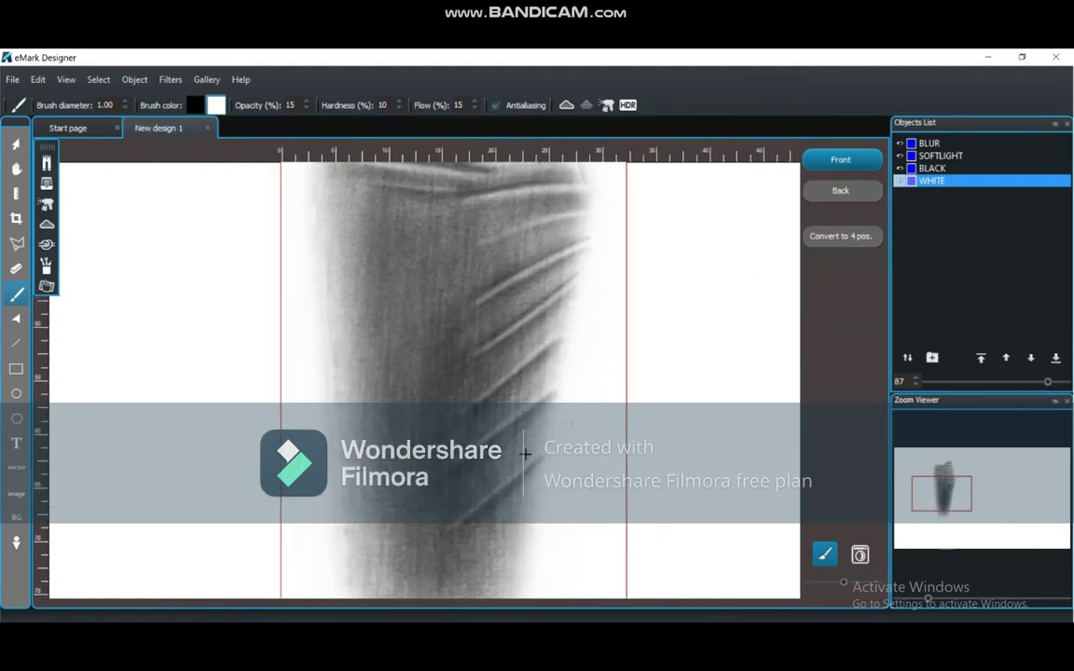
scroll(261, 400, down, 2)
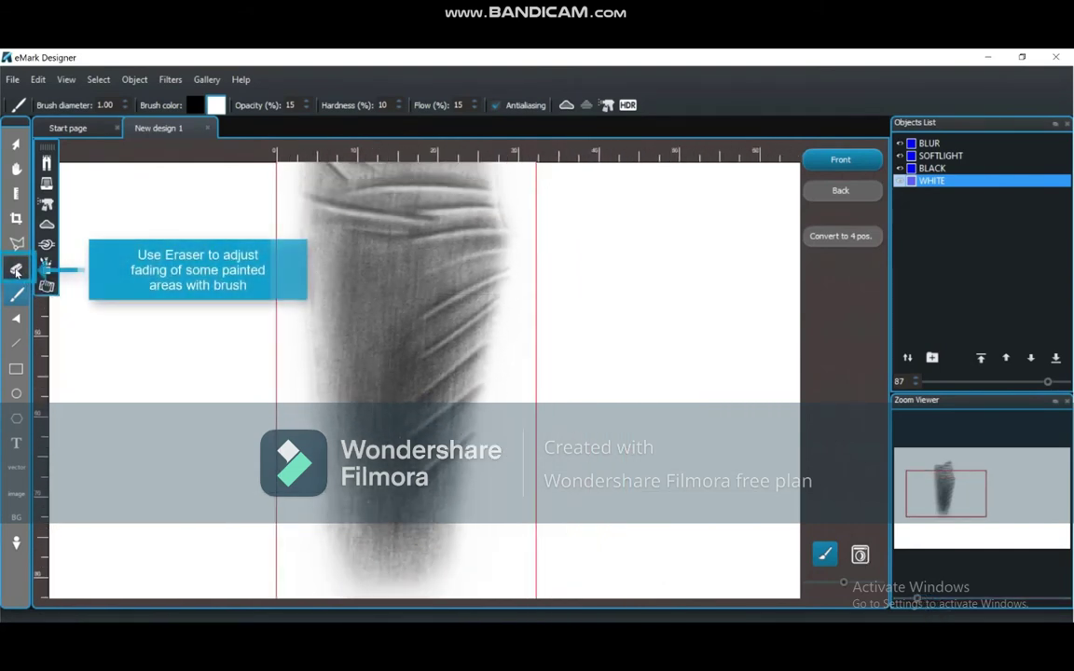
Set the eraser to diameter 4 with 20% opacity and flow, and fade a dark spot.
click(17, 269)
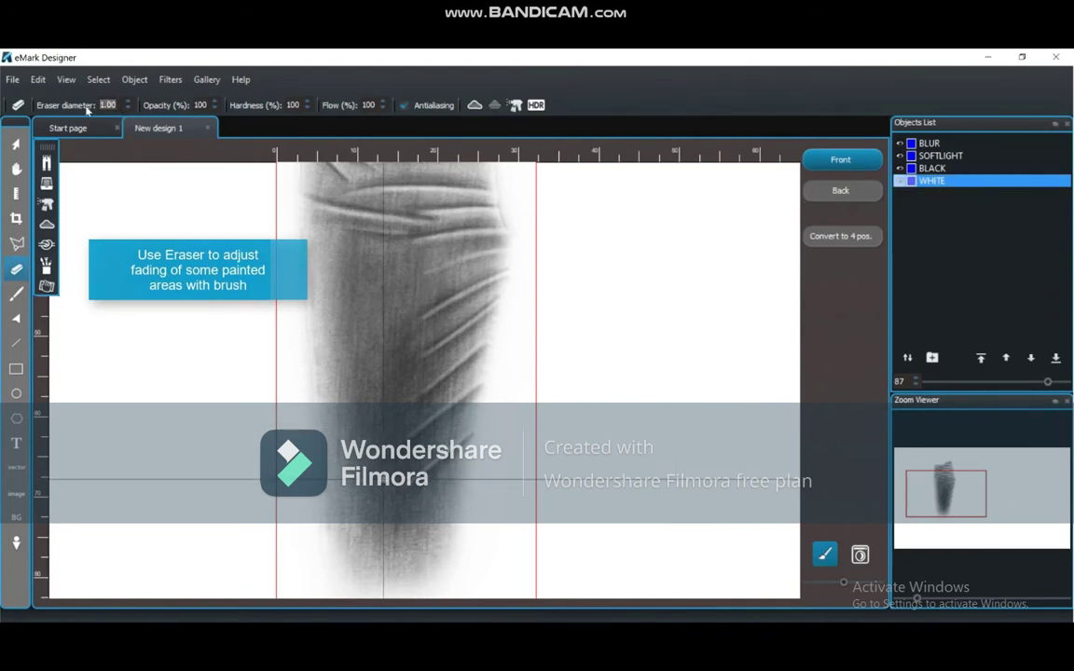
text(4)
key(Tab)
text(20)
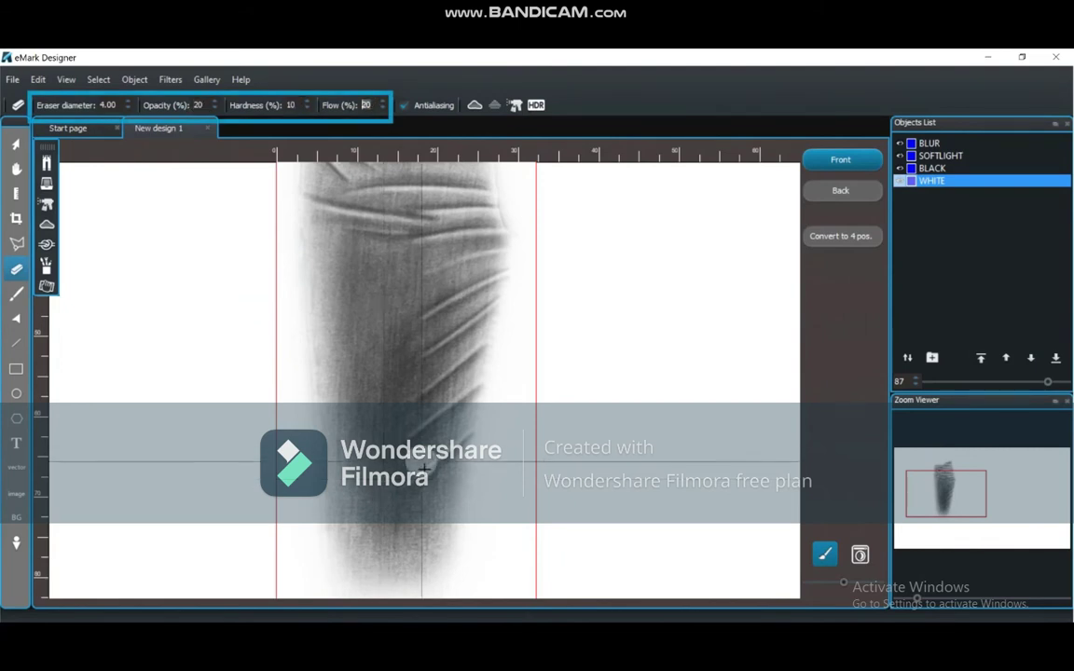
click(372, 524)
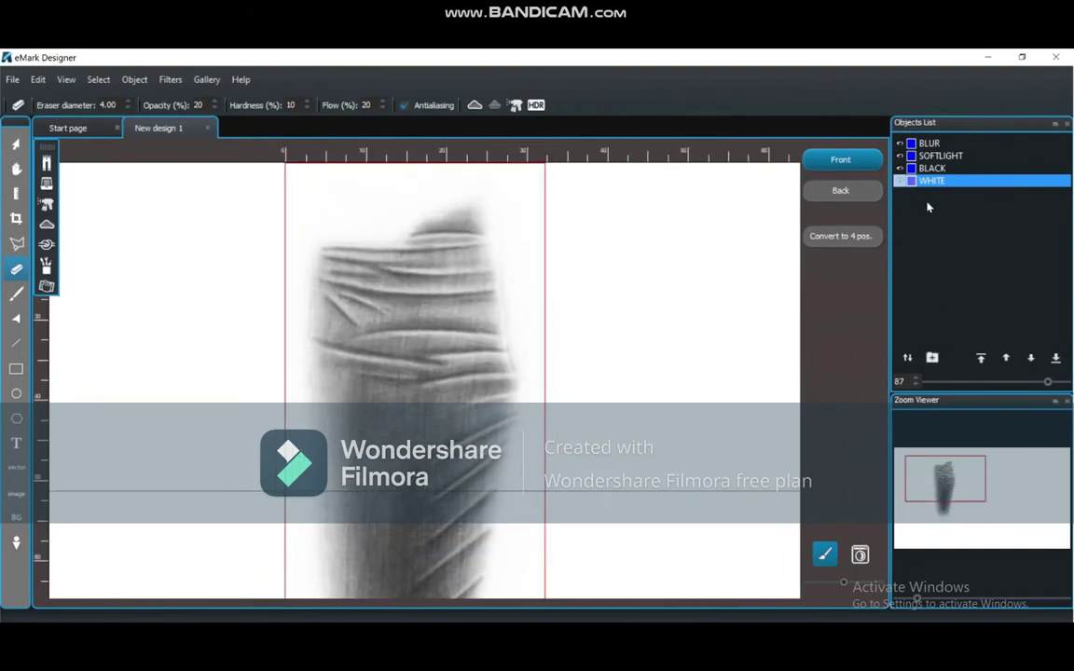
Darken a spot on the upper fabric of the BLACK layer with a 2.00 brush.
click(932, 168)
key(b)
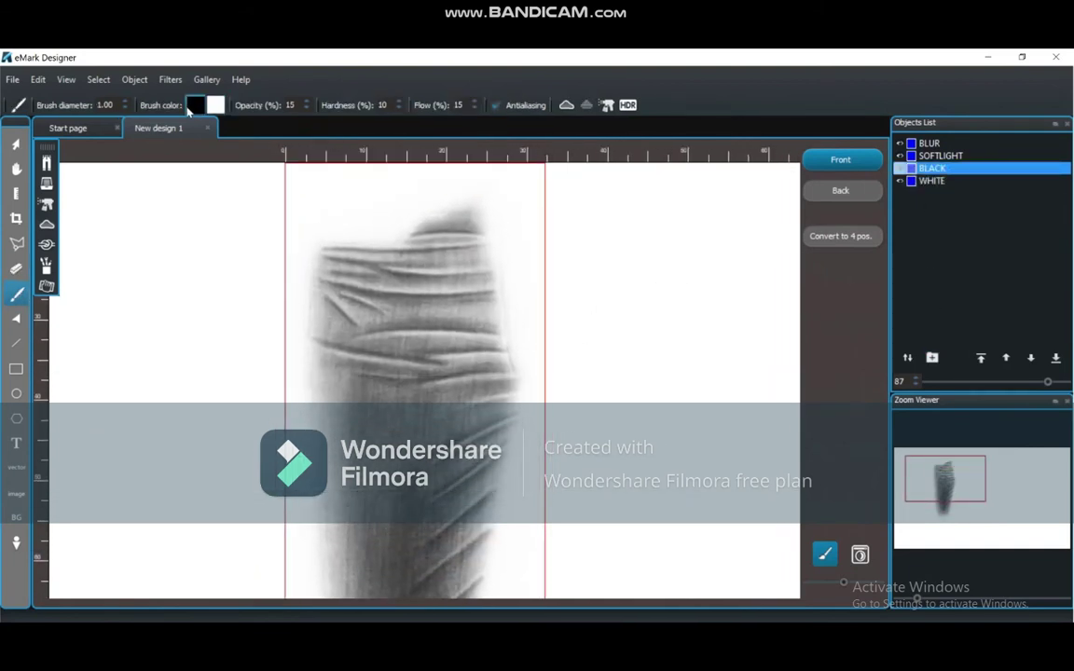
click(92, 105)
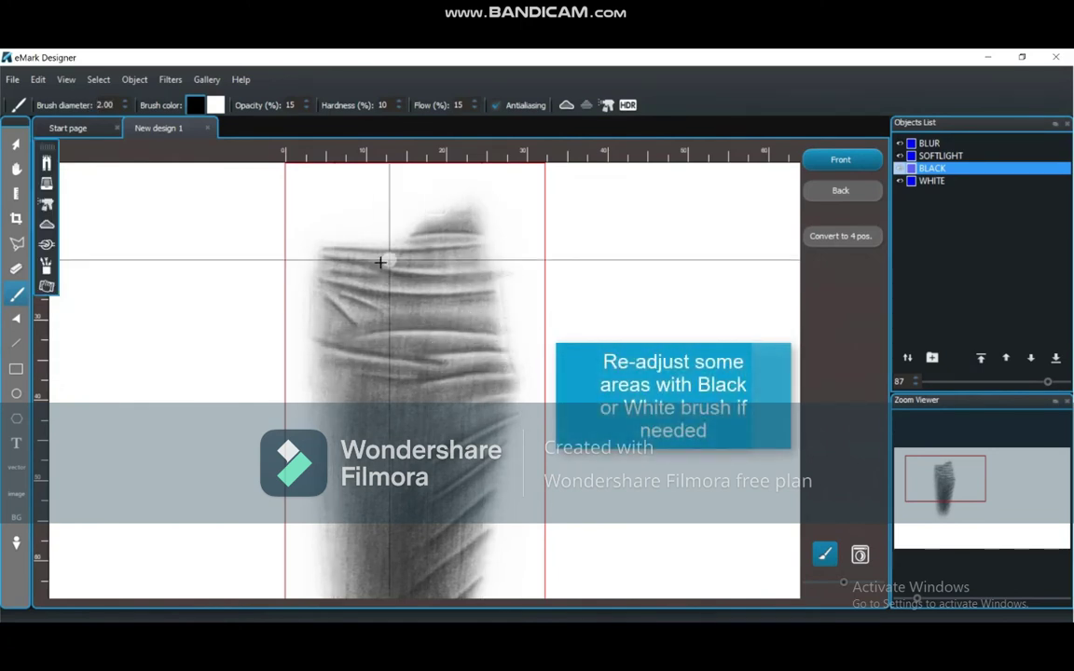
drag(432, 243, 430, 250)
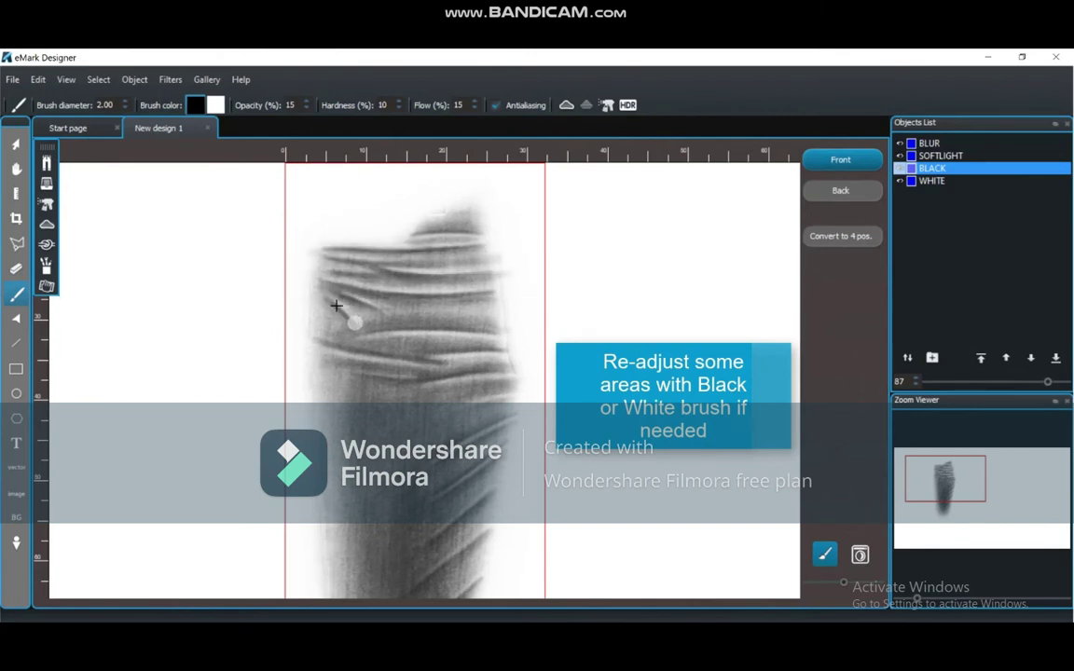
key(ctrl+minus)
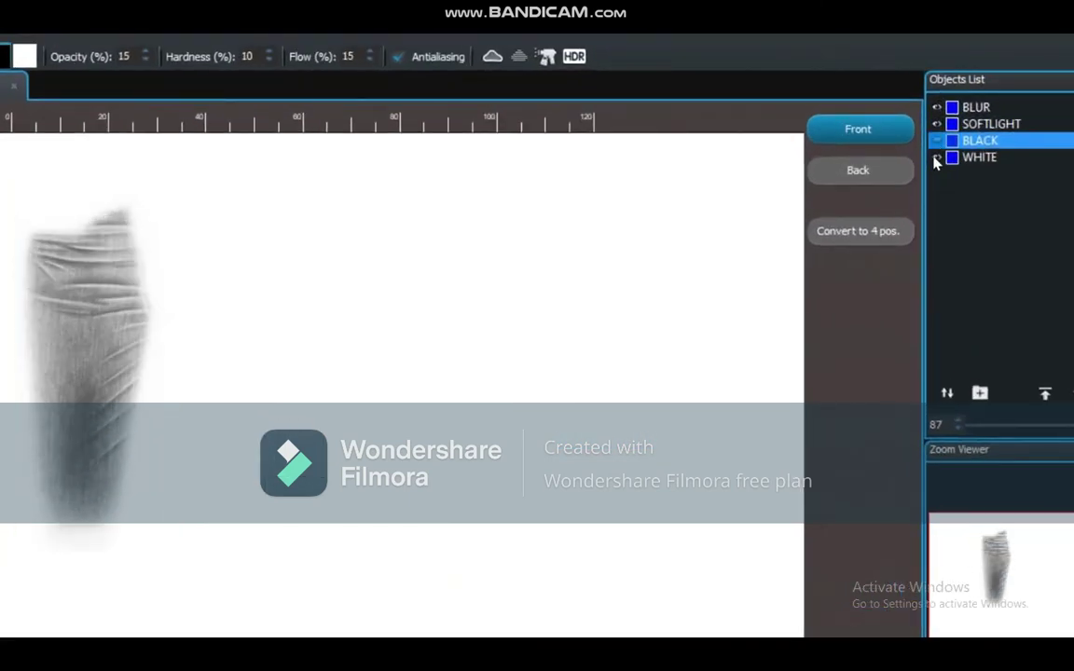
Toggle the WHITE and BLACK layers' visibility to compare the wash with and without them.
click(937, 159)
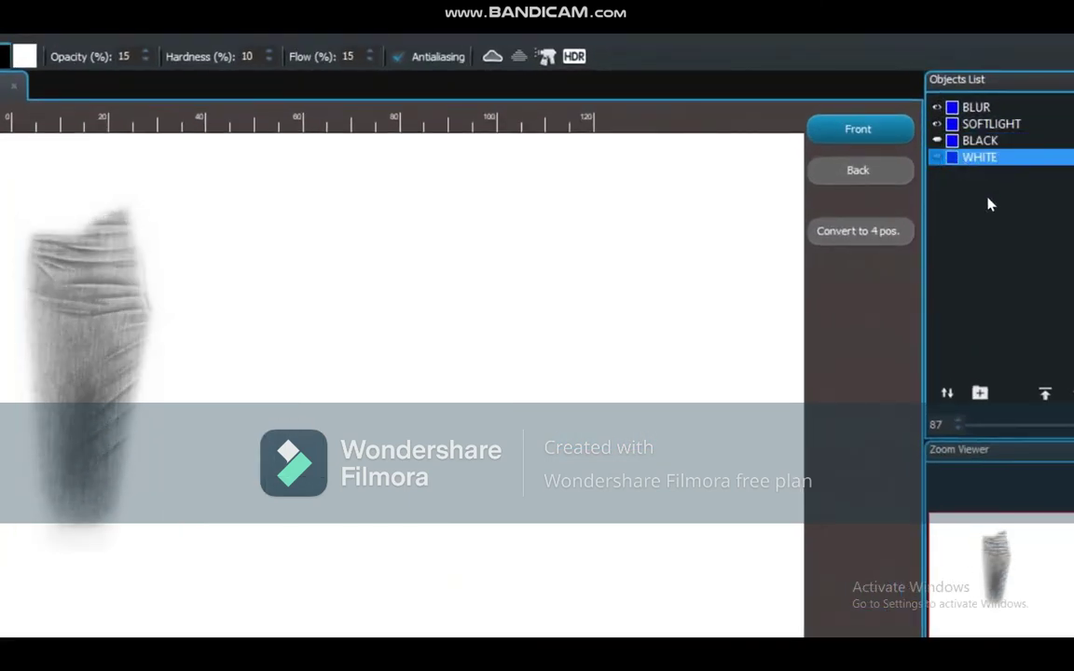
click(936, 142)
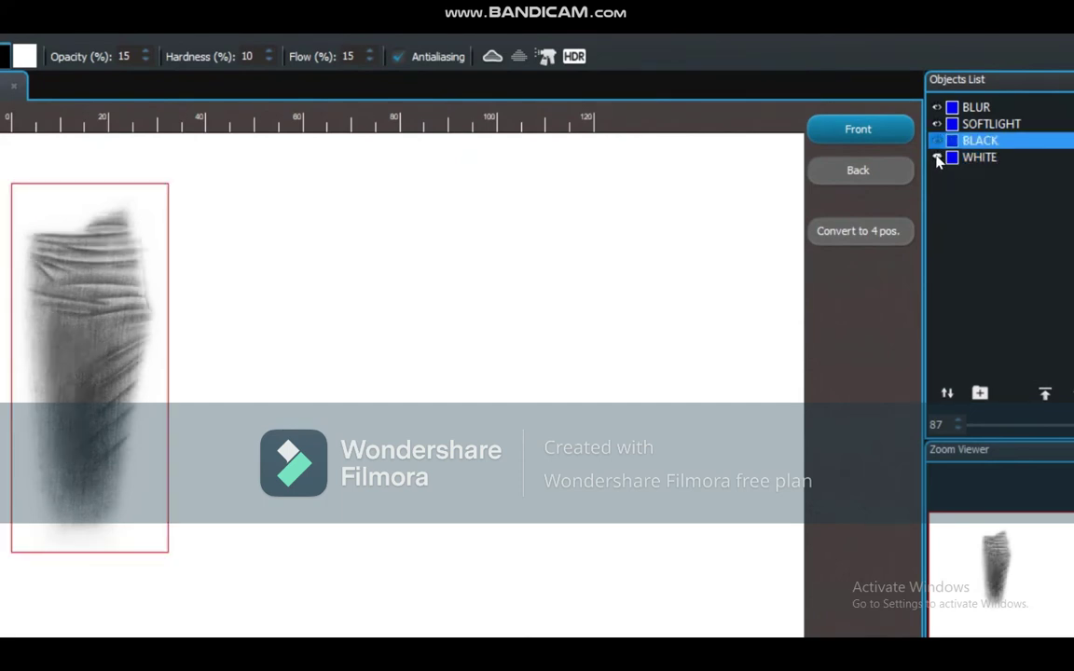
click(938, 160)
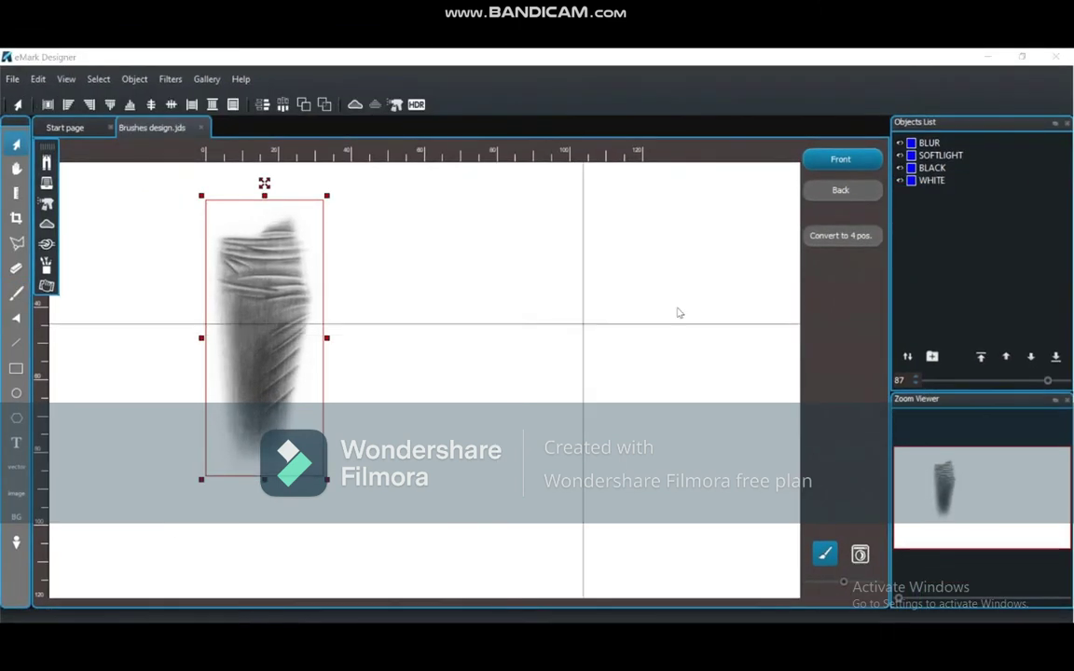
Merge the four layers into one BLUR+SOFTLIGHT+BLACK+WHITE image object and select it.
click(945, 145)
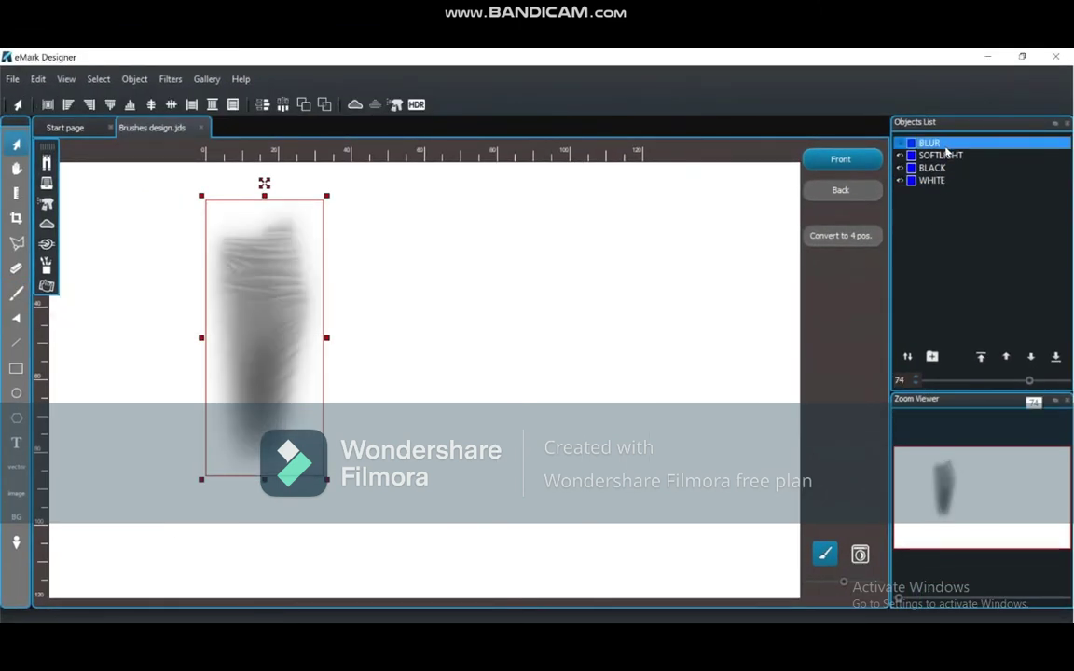
shift+click(942, 180)
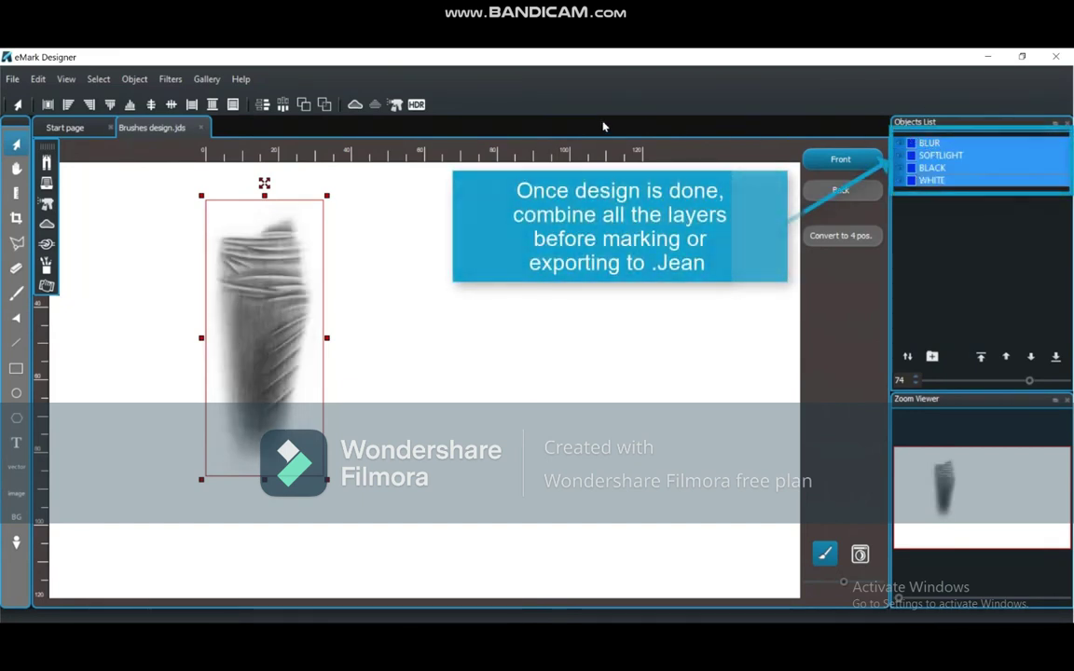
click(325, 108)
click(969, 143)
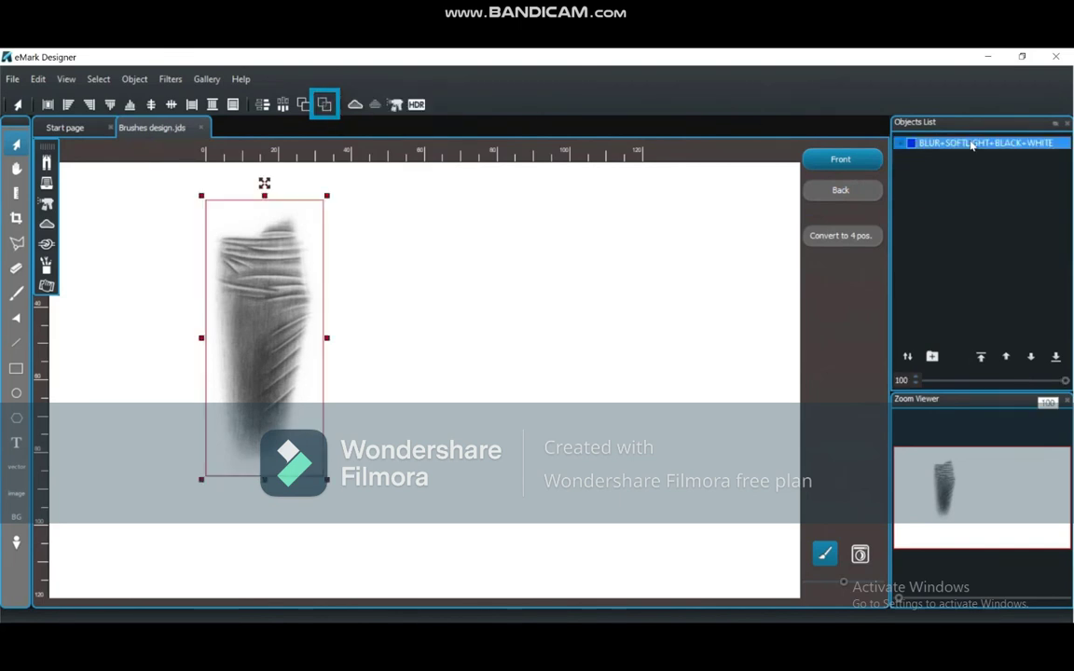
Drag the MAN LIGHT jeans from the enlarged Fit Gallery thumbnails onto the canvas.
click(46, 163)
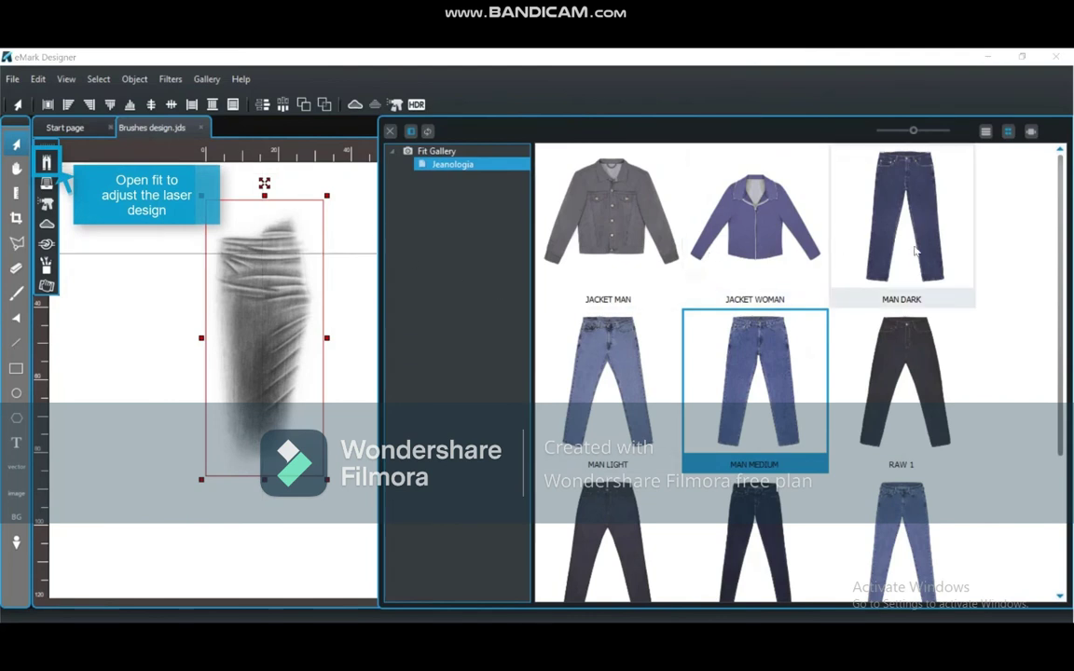
click(940, 131)
click(940, 132)
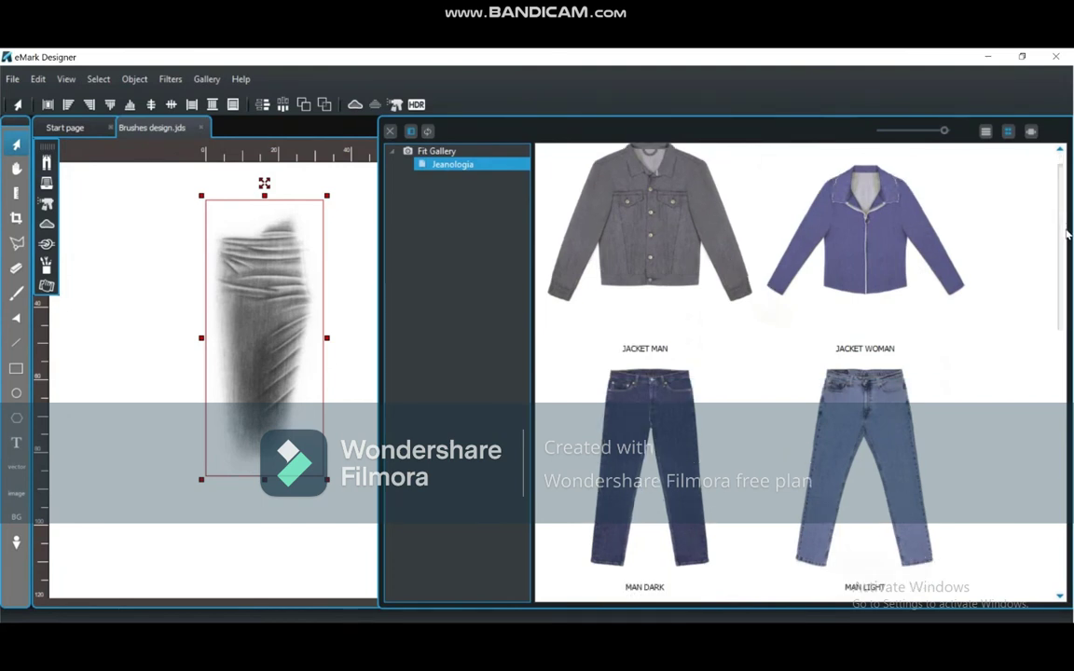
scroll(806, 340, down, 2)
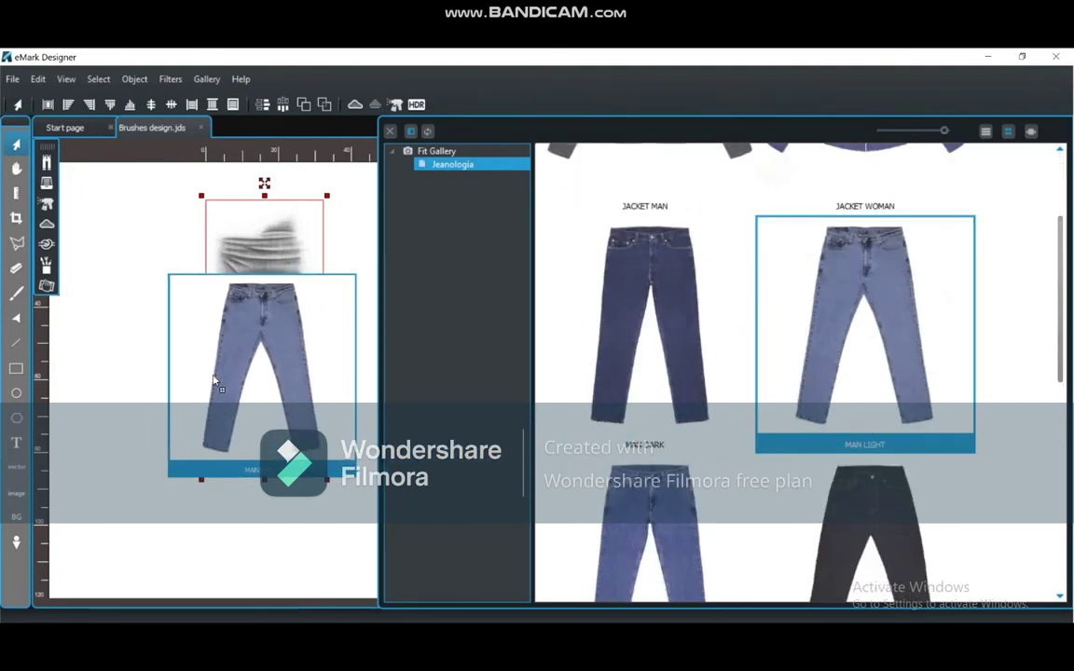
drag(806, 341, 210, 370)
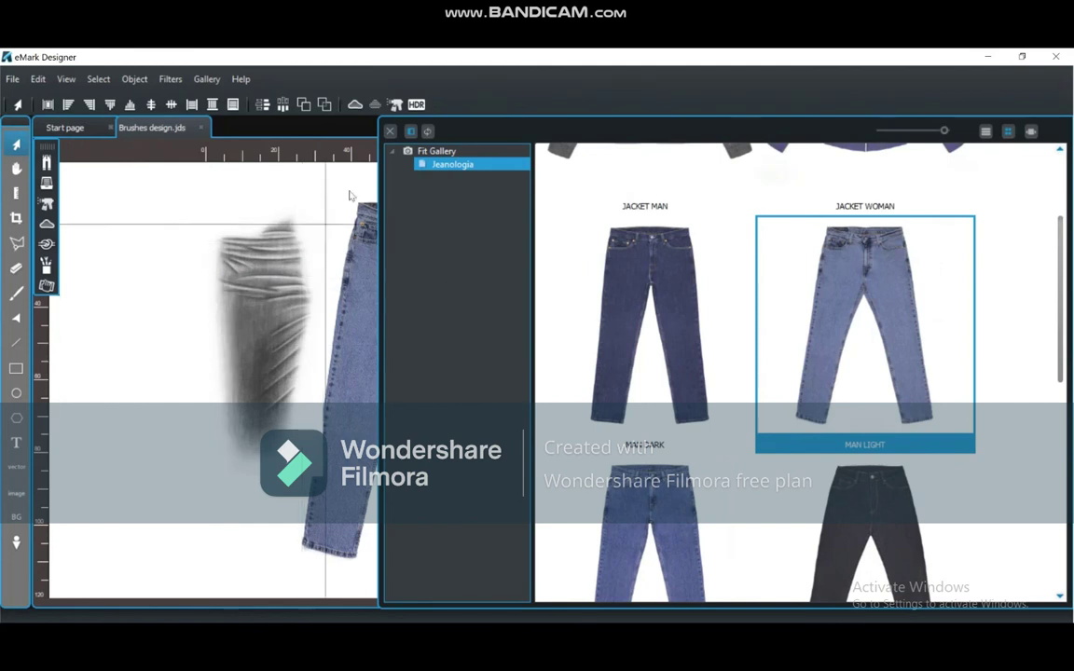
click(390, 132)
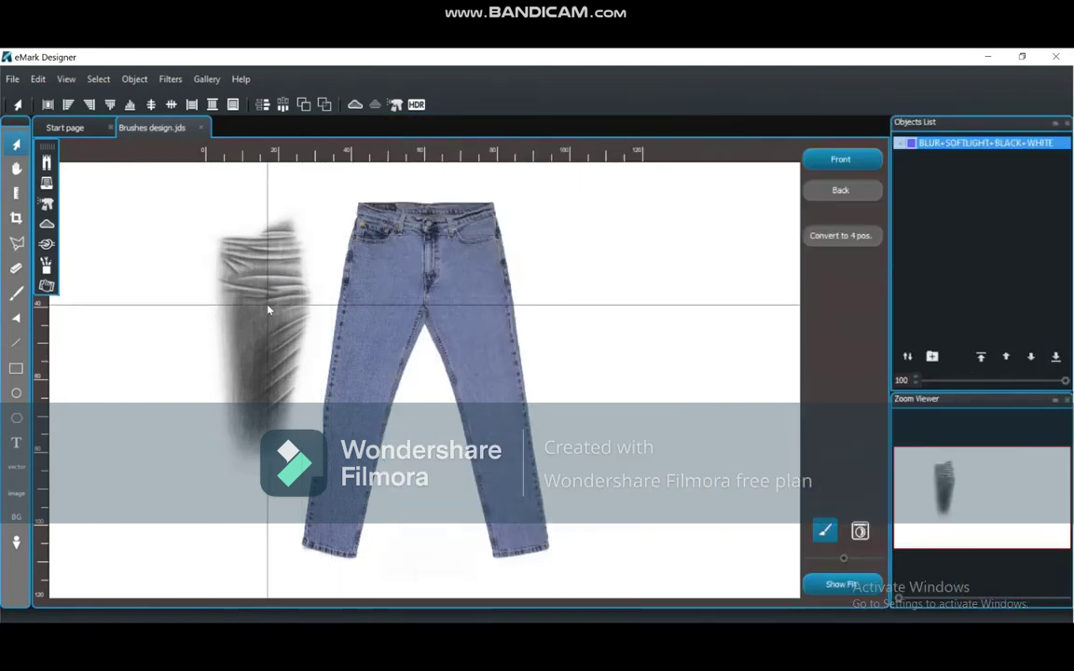
Move the merged wash design onto the jeans' left leg and enlarge it over the leg.
click(239, 273)
drag(307, 353, 421, 307)
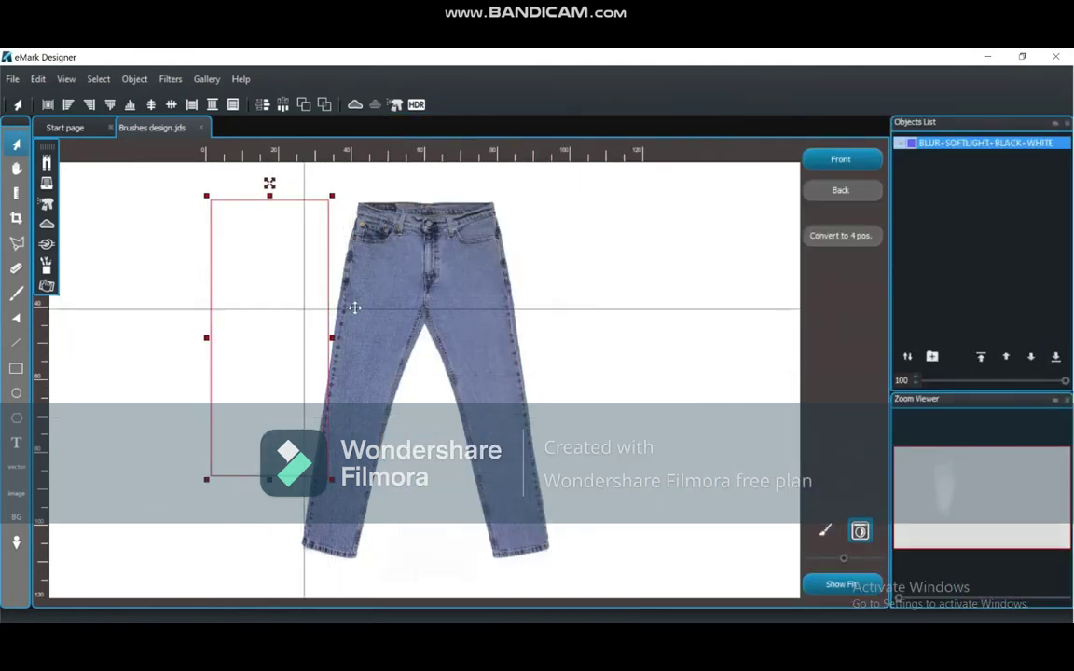
click(398, 191)
drag(447, 205, 425, 291)
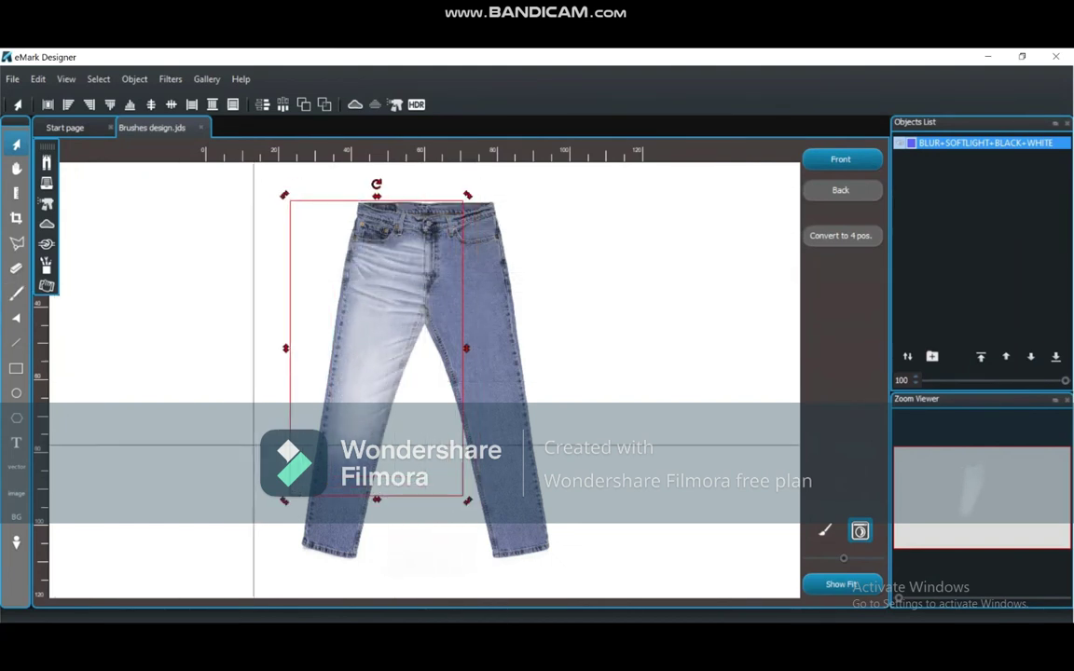
Warp the wash design's mesh nodes so the fading follows the left leg's shape.
click(16, 318)
drag(438, 218, 433, 211)
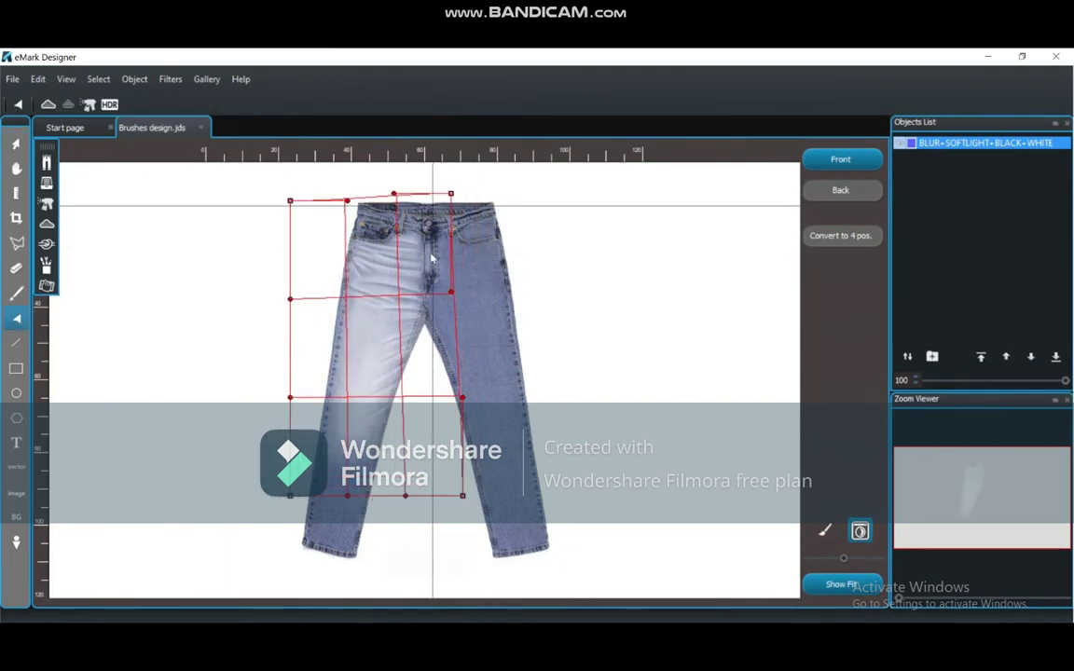
drag(451, 291, 457, 286)
drag(463, 398, 468, 393)
drag(405, 496, 403, 490)
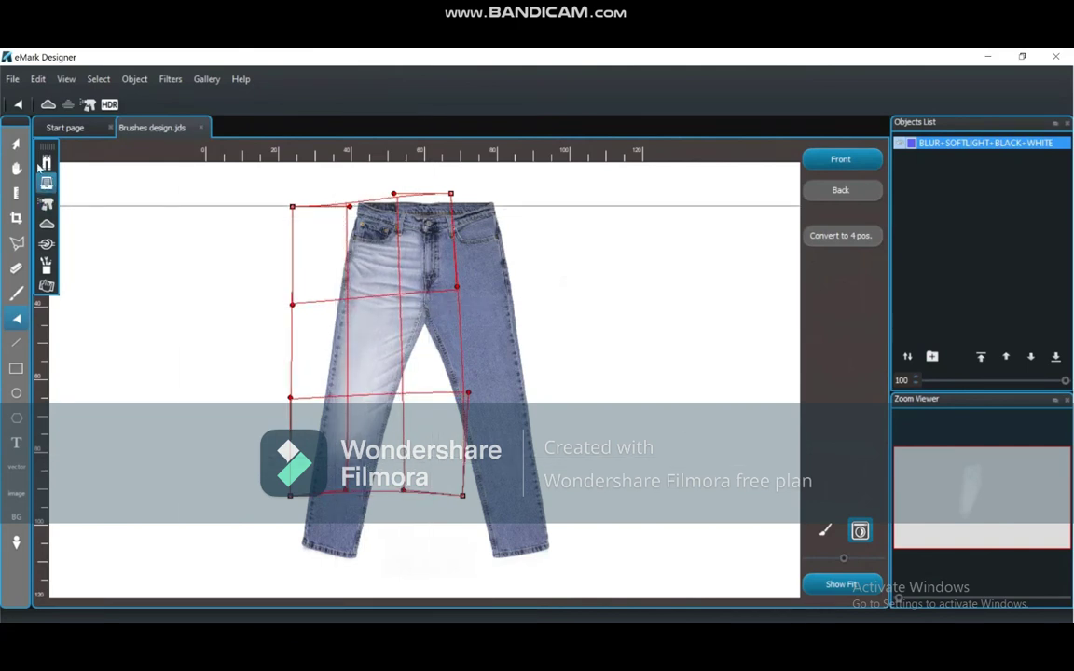
key(Return)
click(552, 305)
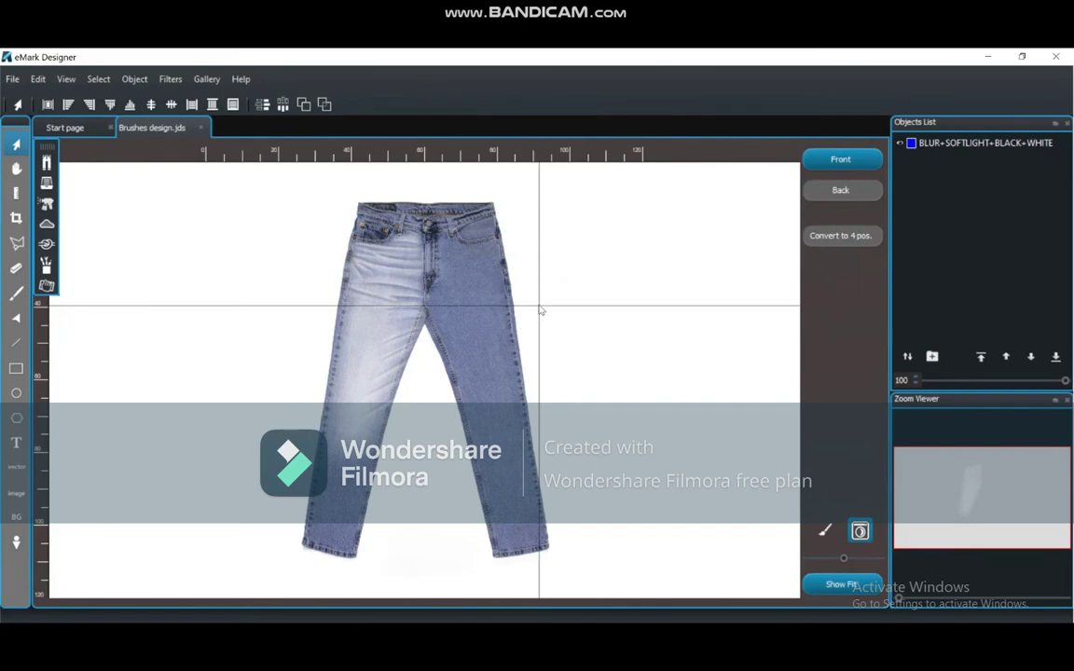